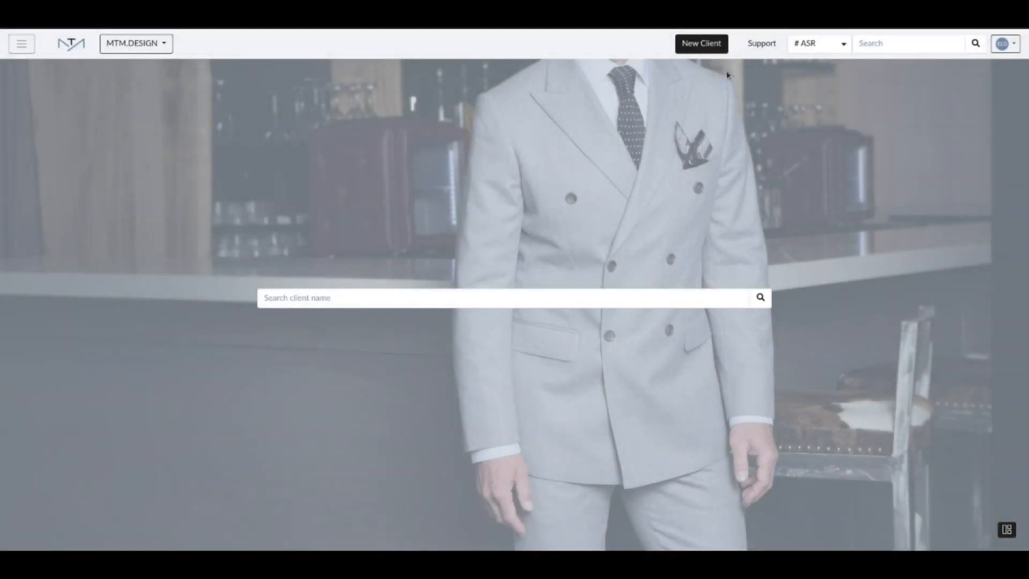
Create and save a new client with contact details, monthly information enabled, pattern Man, reference type Word of Mouth and a reference comment
click(705, 47)
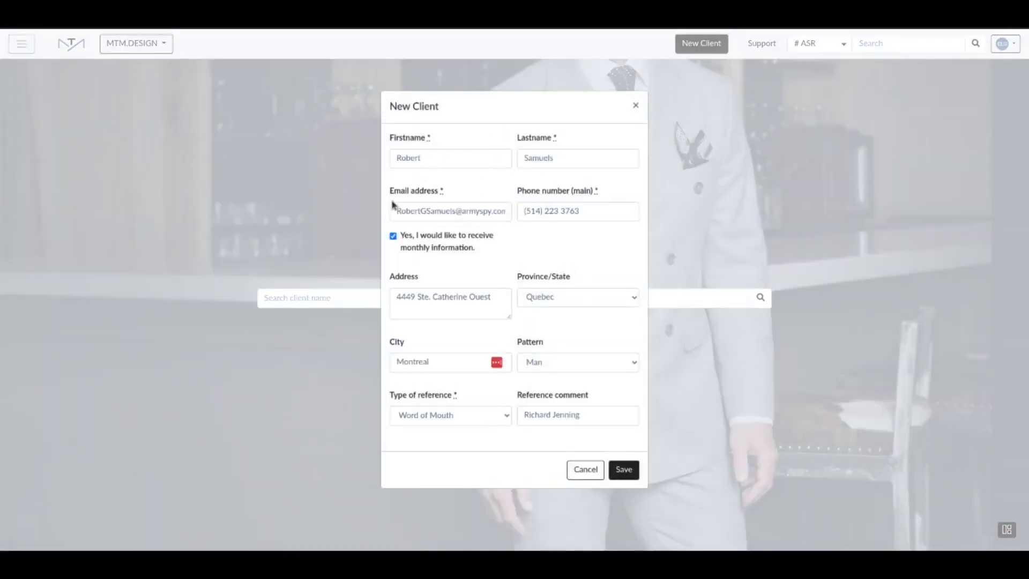
click(444, 207)
click(579, 215)
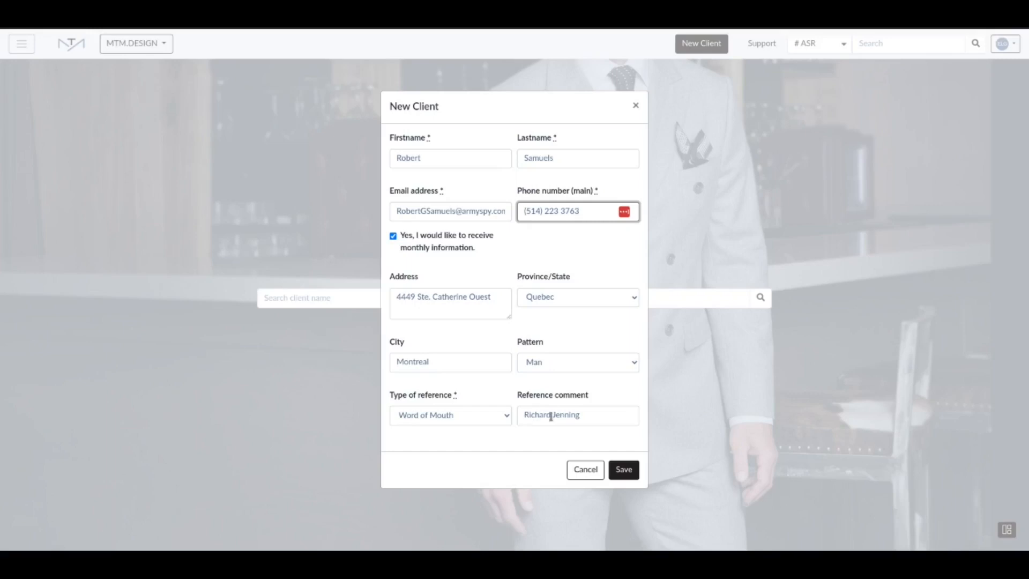
click(625, 471)
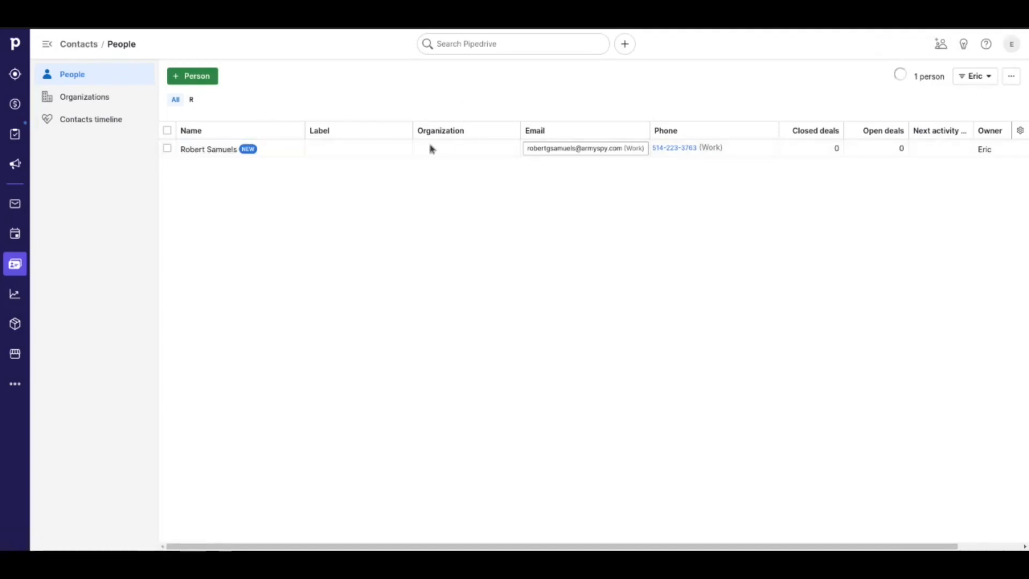
Switch to Pipedrive, open the new client's person record and review its details
click(207, 148)
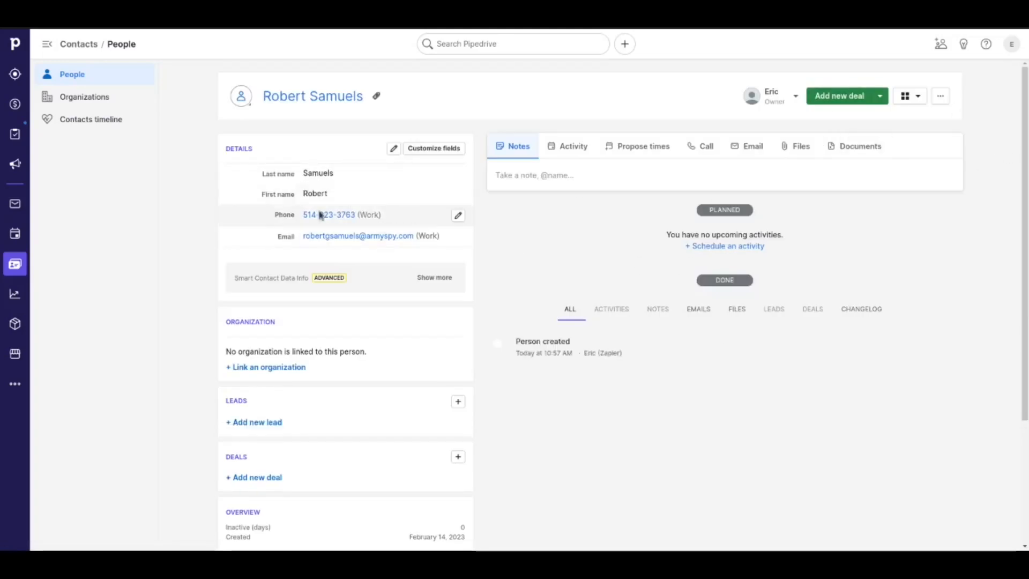
scroll(736, 366, down, 3)
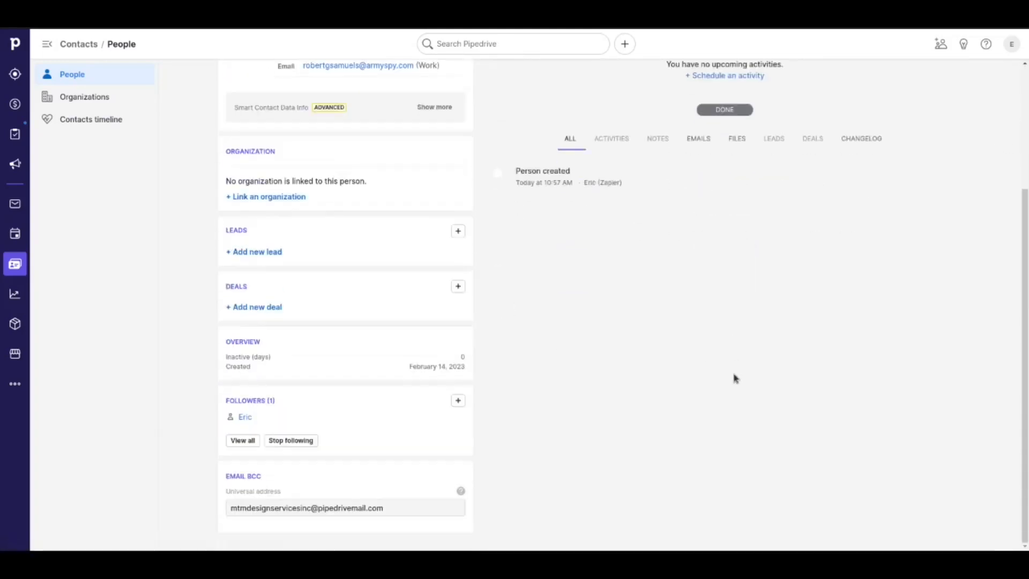
scroll(735, 379, up, 3)
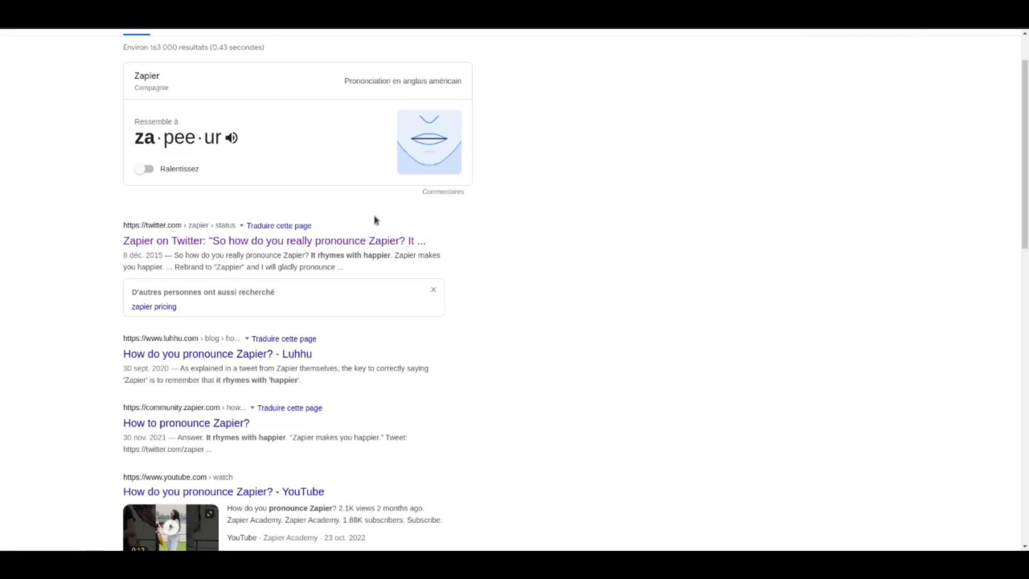
Play the pronunciation audio for Zapier in the Google search results
click(231, 138)
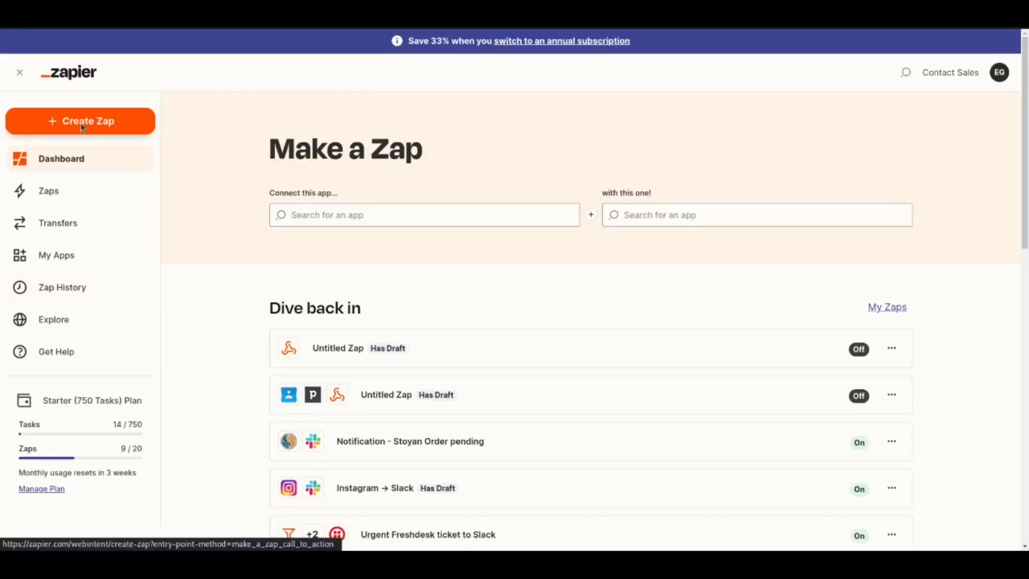
Create a new Zap in Zapier and choose Webhooks by Zapier as its trigger app
click(83, 126)
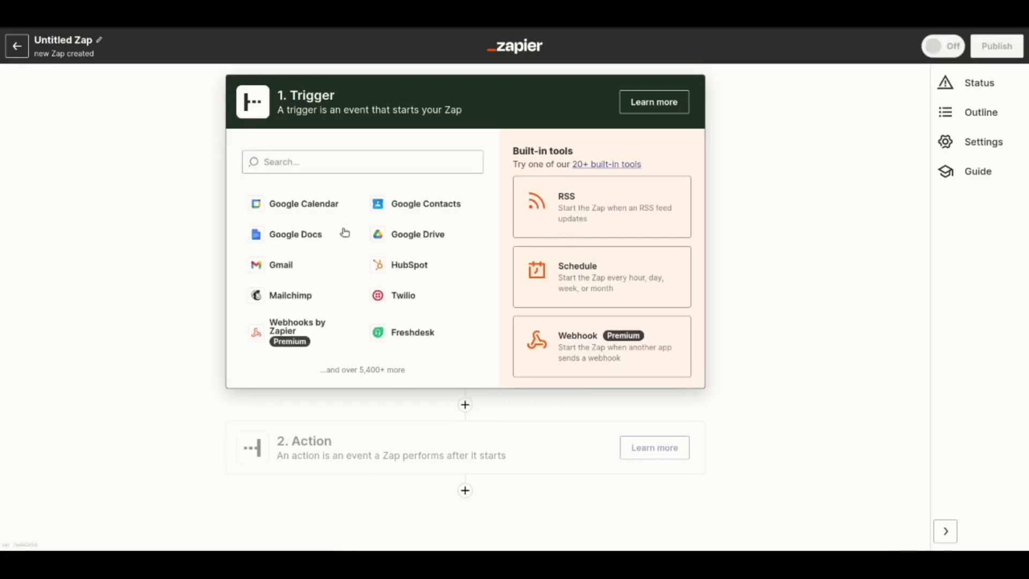
click(378, 162)
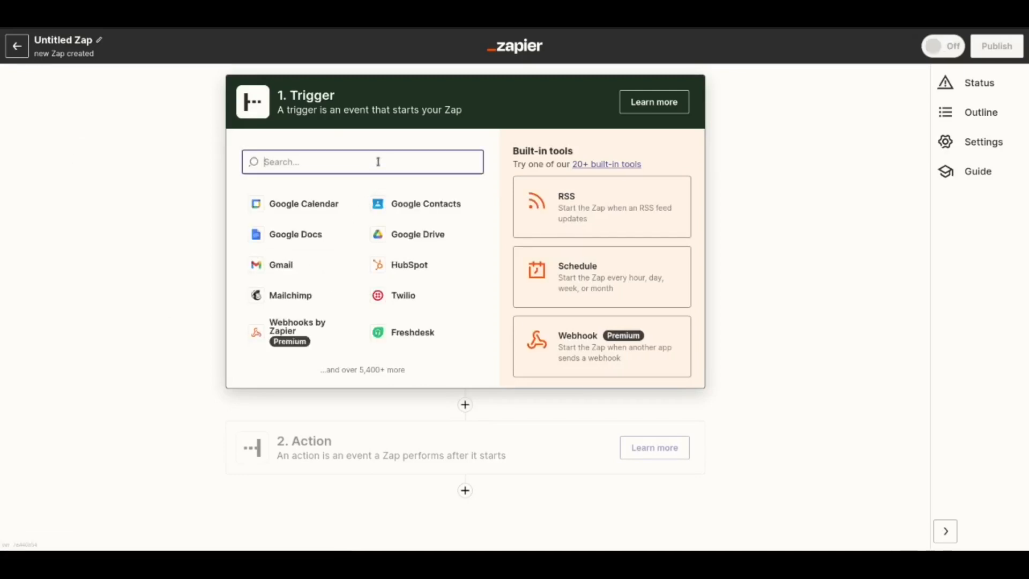
text(webhook)
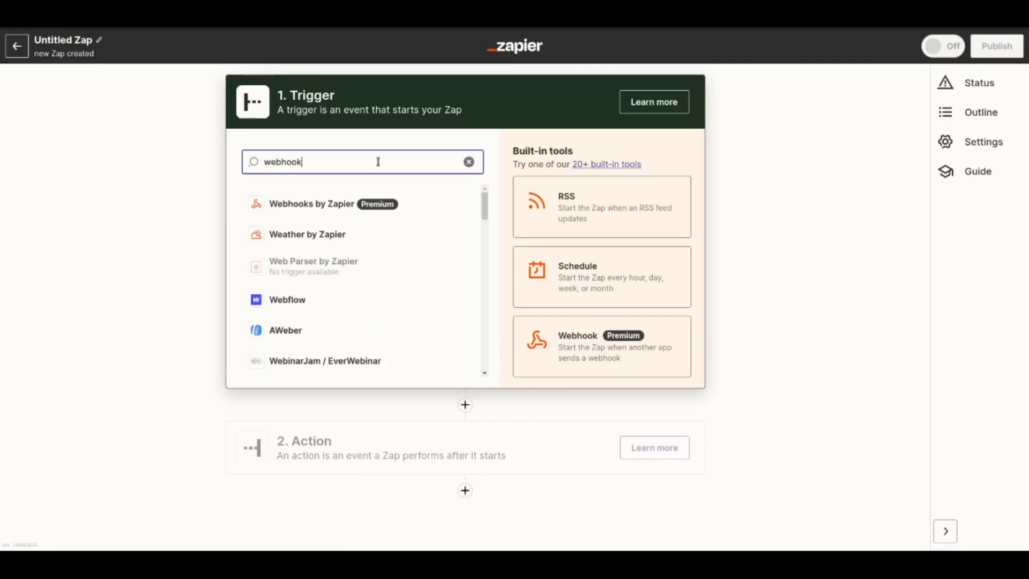
click(324, 209)
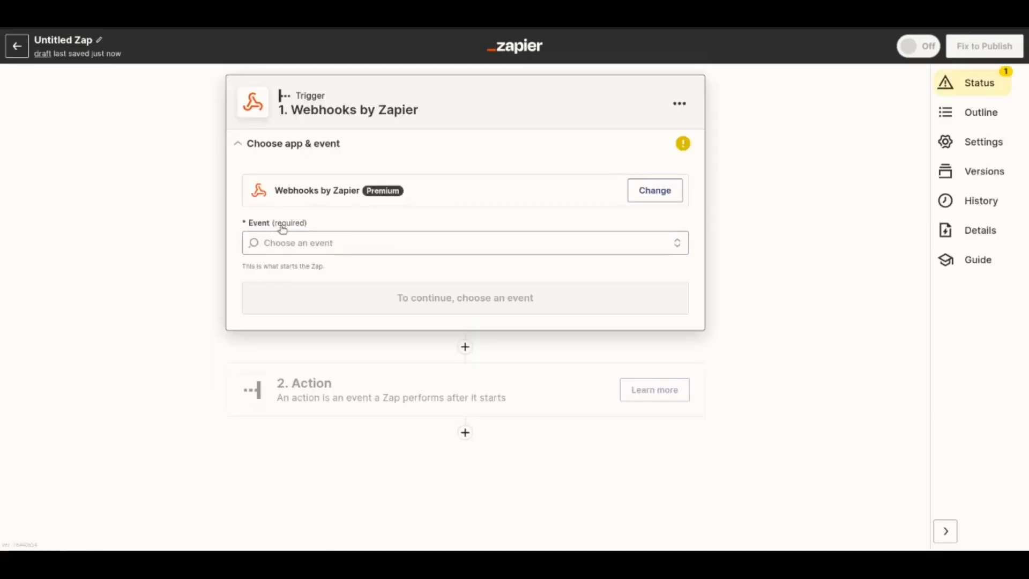
Set the webhook trigger's event to Catch Hook and copy the generated webhook URL
click(325, 242)
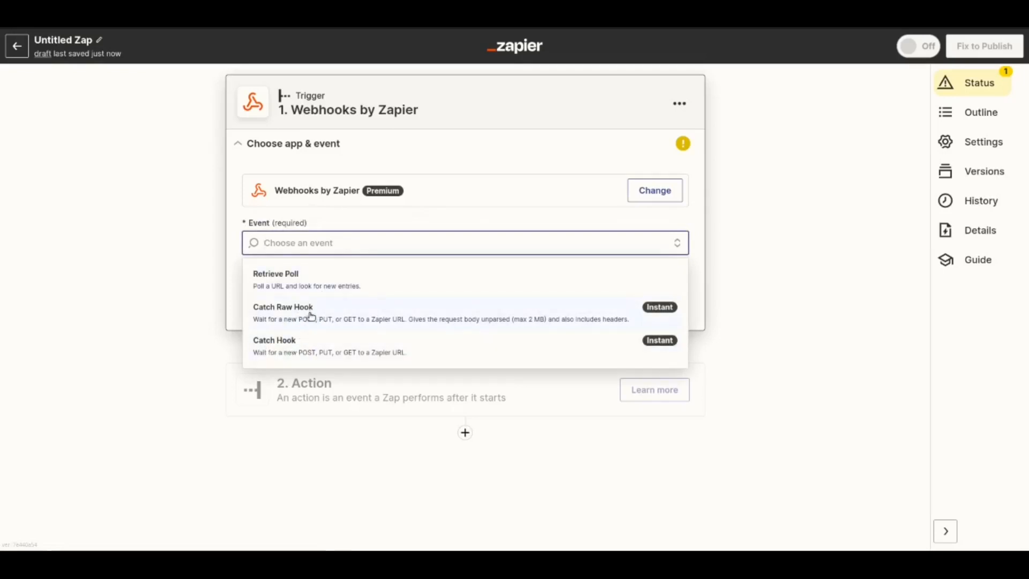
click(401, 358)
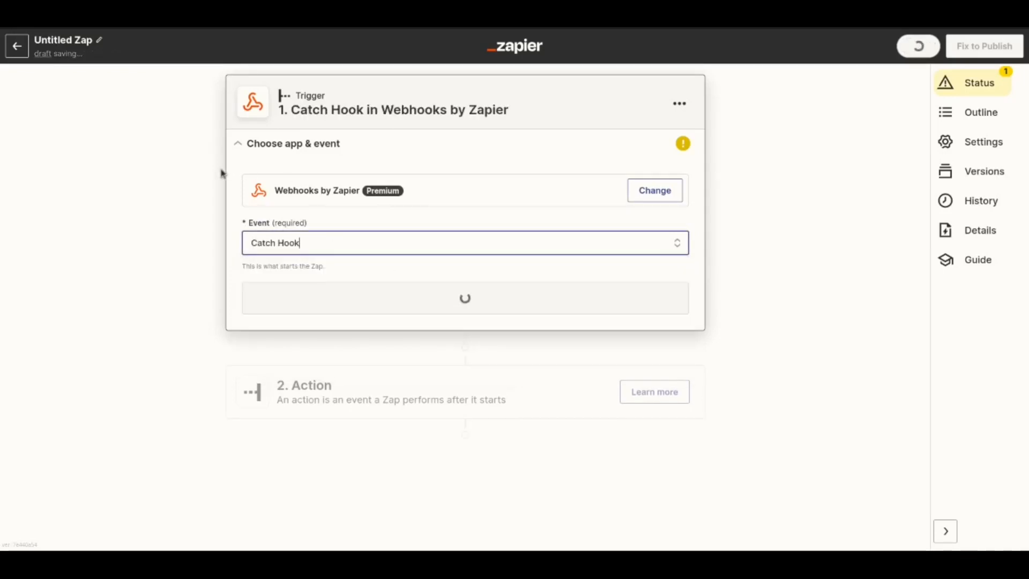
click(499, 308)
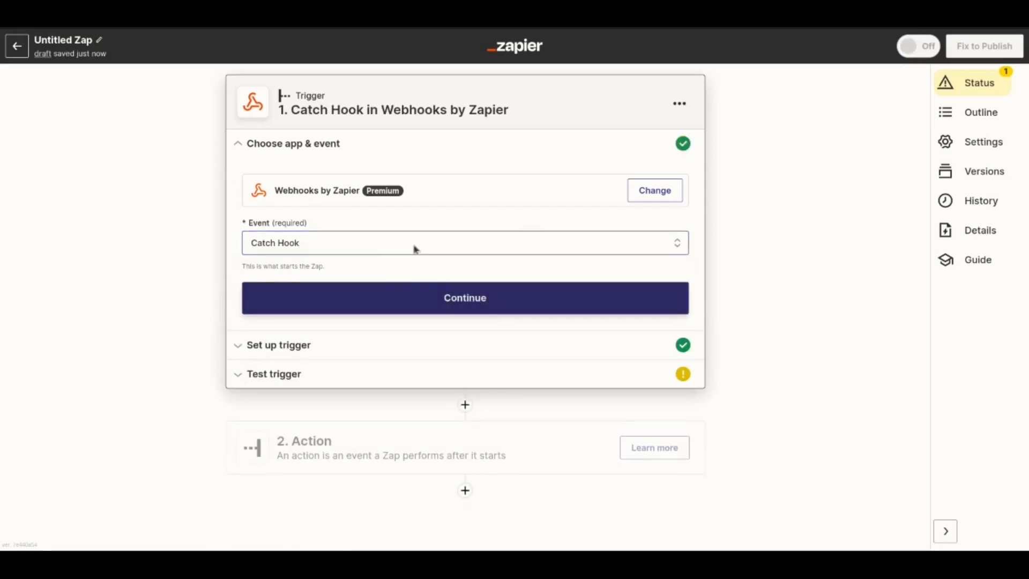
click(356, 284)
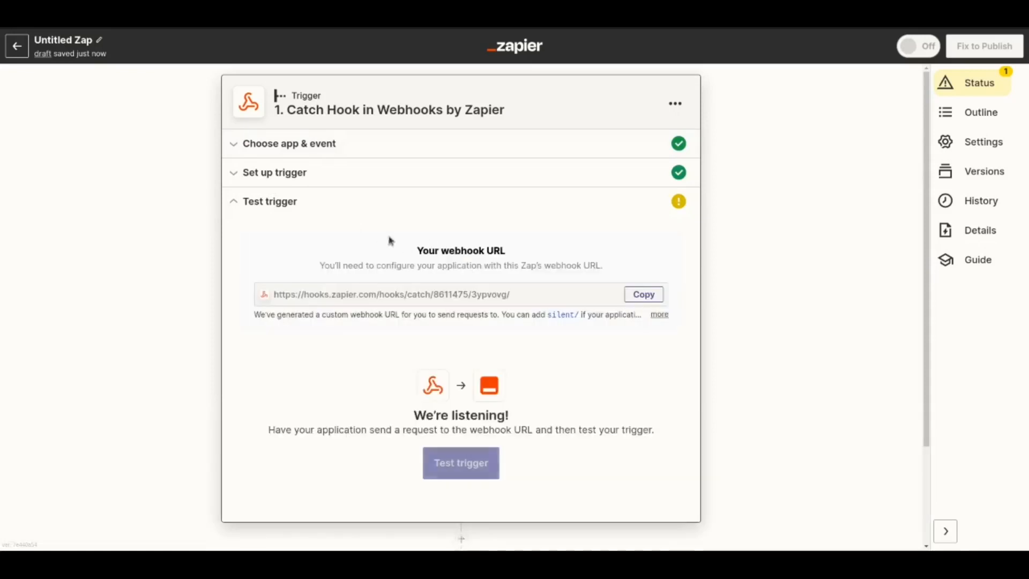
click(649, 298)
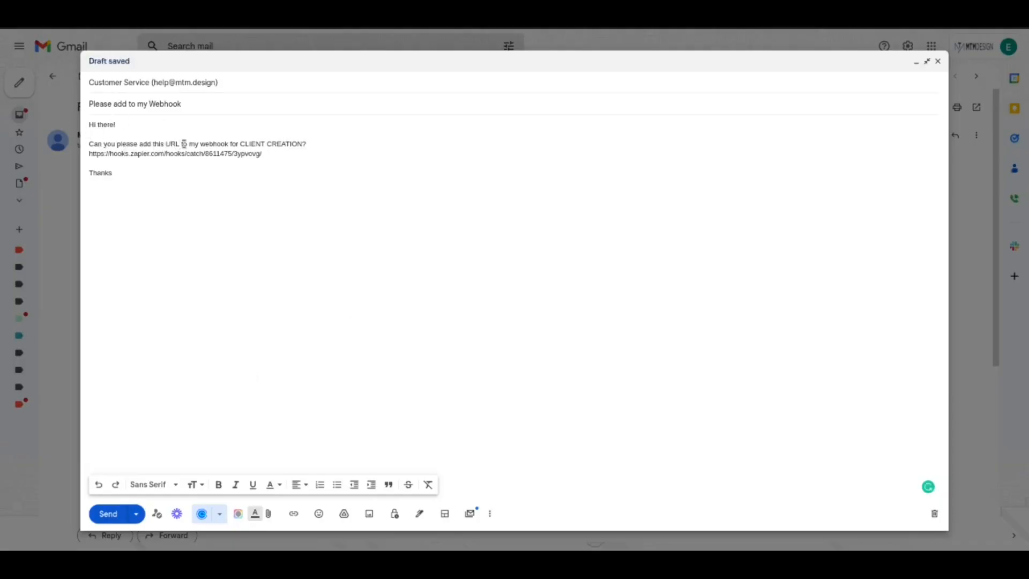
Check the Gmail draft asking Customer Service to add the webhook URL for CLIENT CREATION
drag(245, 143, 305, 145)
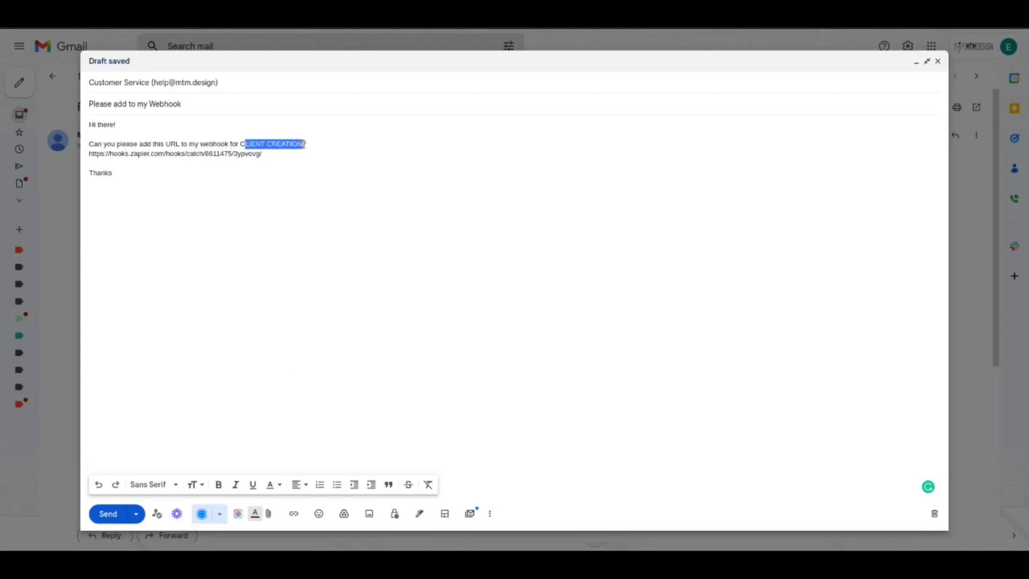
click(271, 144)
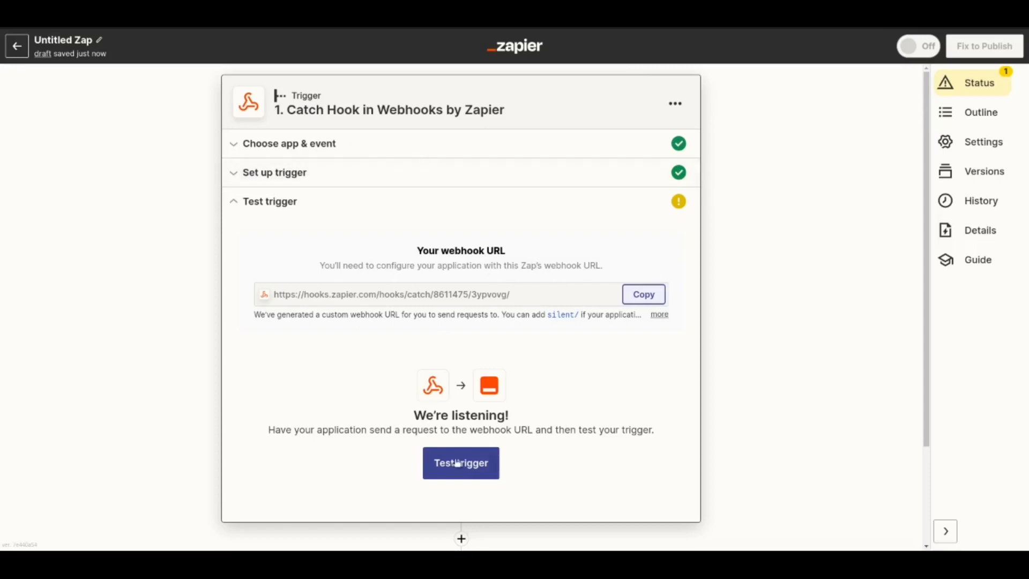
Test the Catch Hook trigger in Zapier
click(464, 469)
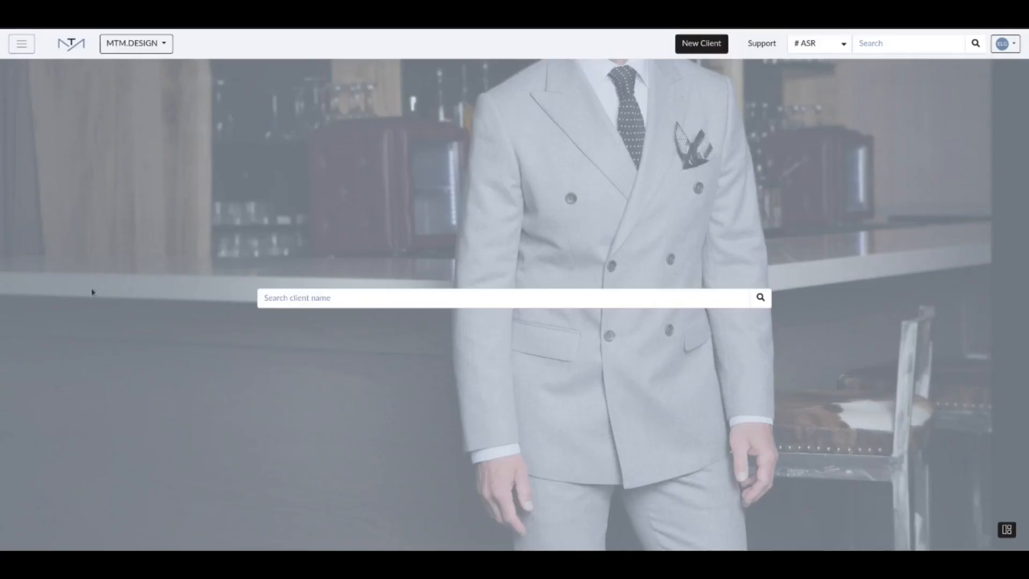
Save a new client in MTM.DESIGN with pattern Man, reference type Social media and comment Facebook, and rerun the Zapier trigger test
click(701, 44)
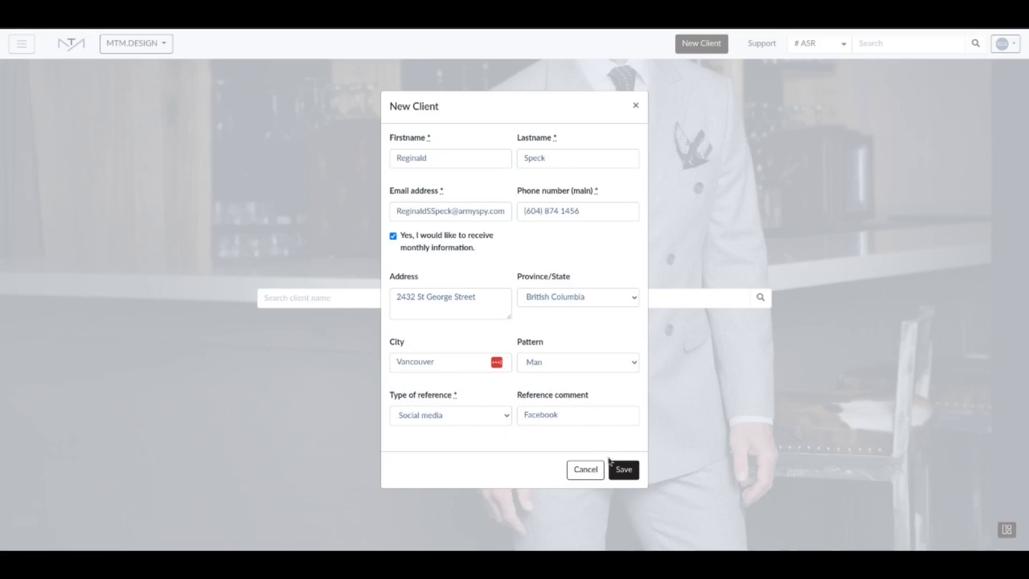
click(622, 471)
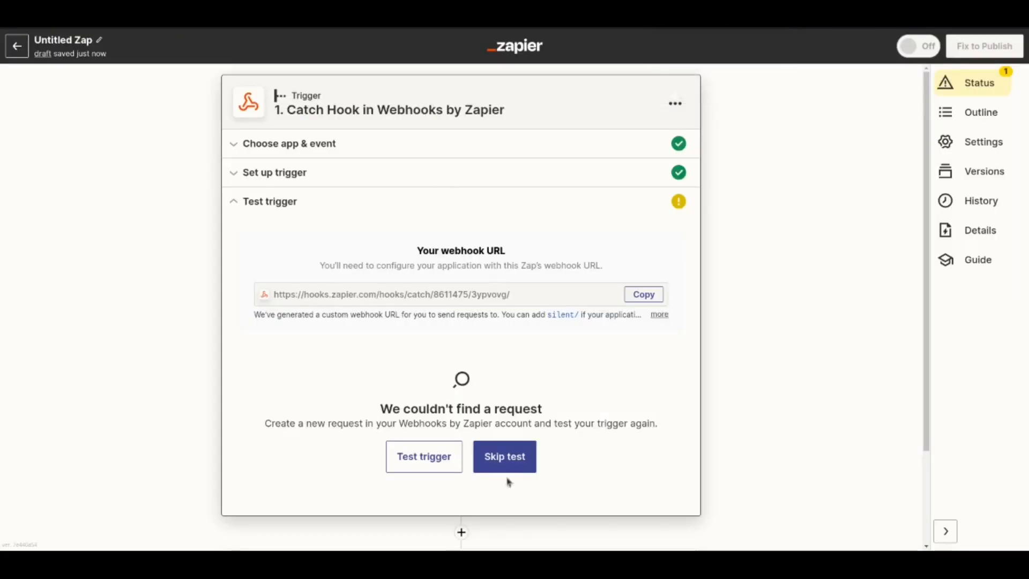
click(424, 456)
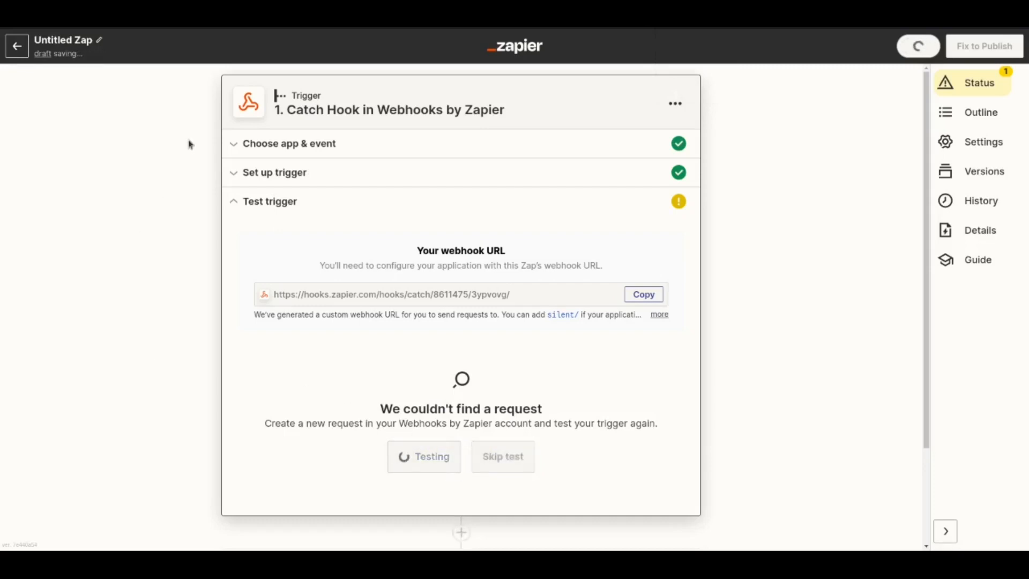
click(435, 461)
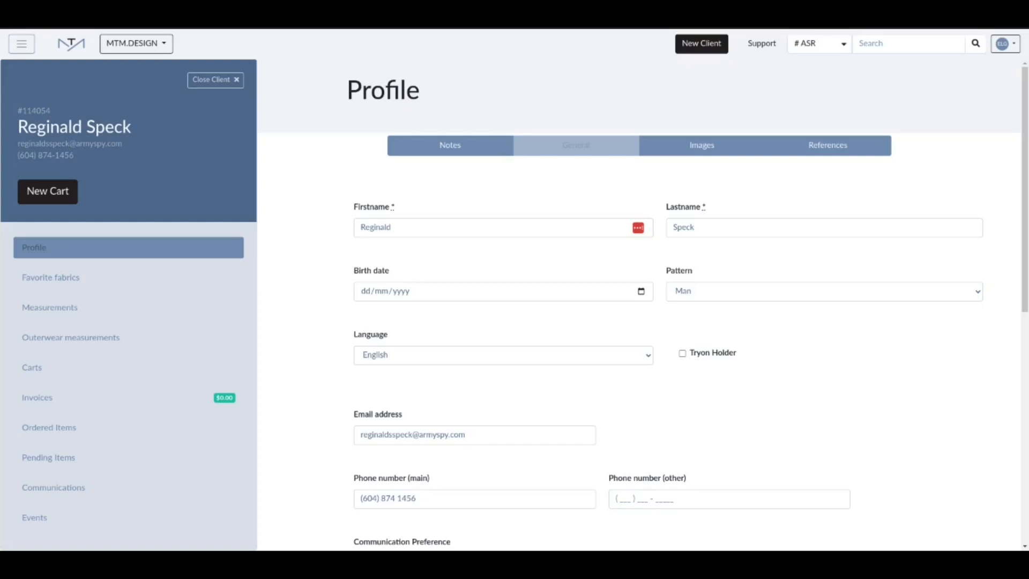
Enter the client's birth date in the MTM.DESIGN profile and save the update
click(644, 292)
text(17022023)
click(992, 527)
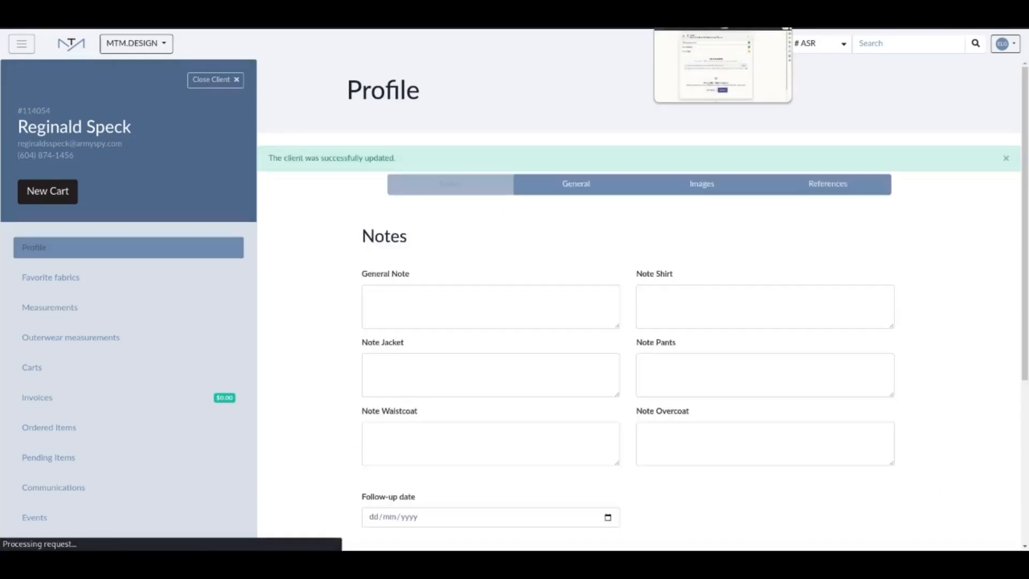
Return to Zapier and test the webhook trigger once more against the updated client
click(722, 19)
click(420, 461)
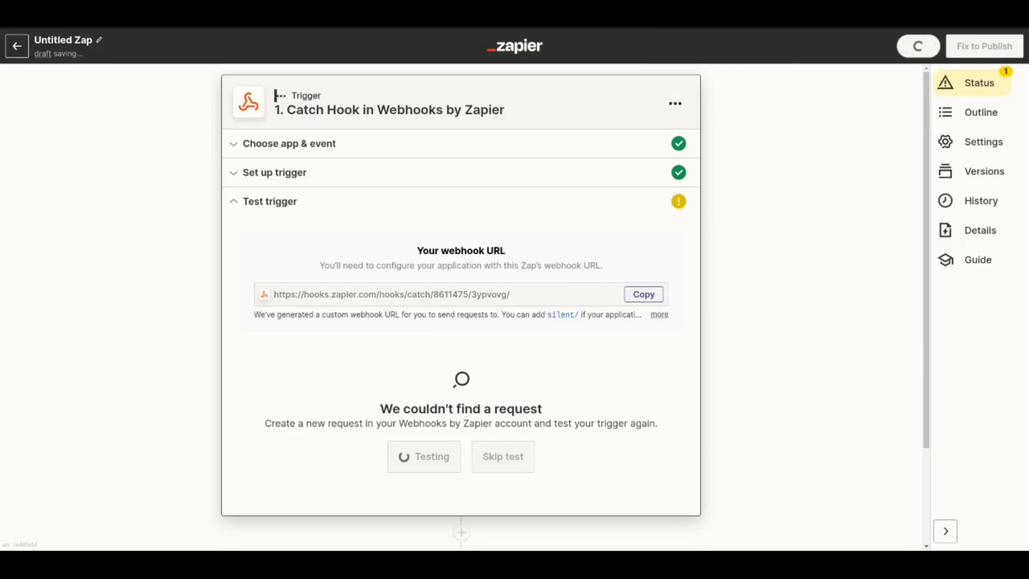
Examine the caught request's client fields, including name, address, city, province, country, contact details, birthday and reference
scroll(441, 308, down, 5)
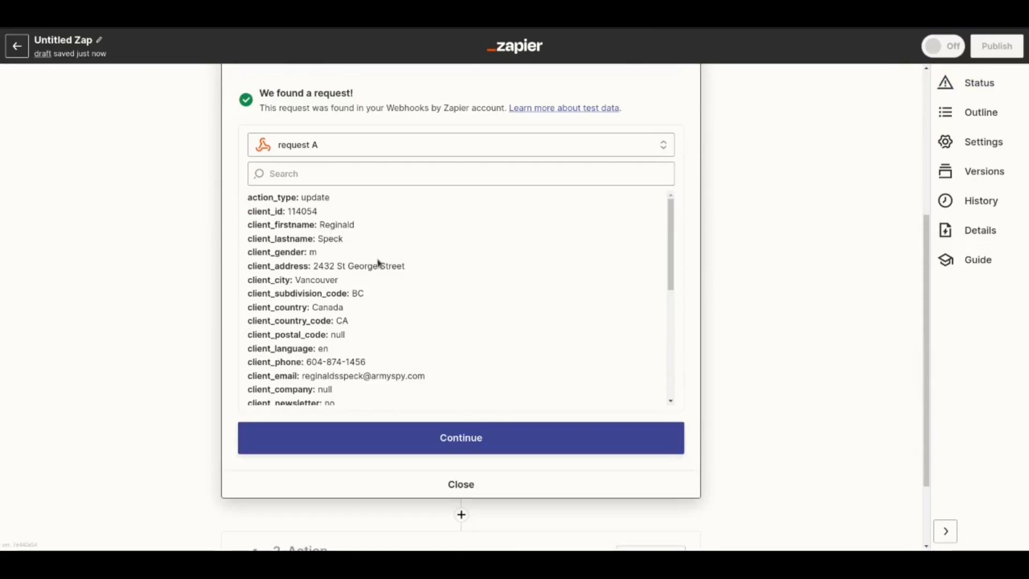
drag(373, 236, 361, 339)
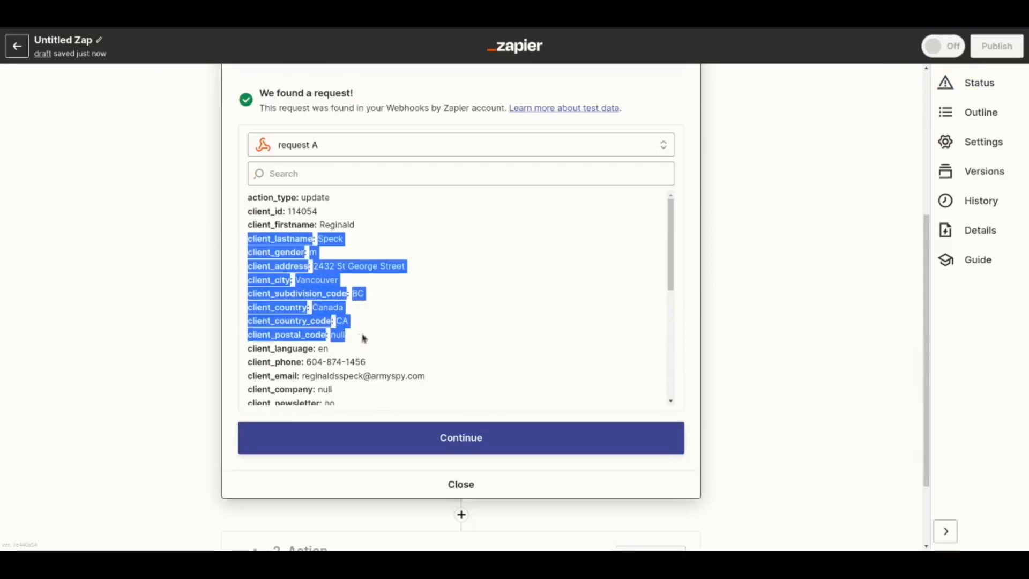
click(359, 223)
drag(248, 226, 359, 266)
click(328, 225)
drag(296, 280, 326, 281)
click(357, 293)
double_click(358, 293)
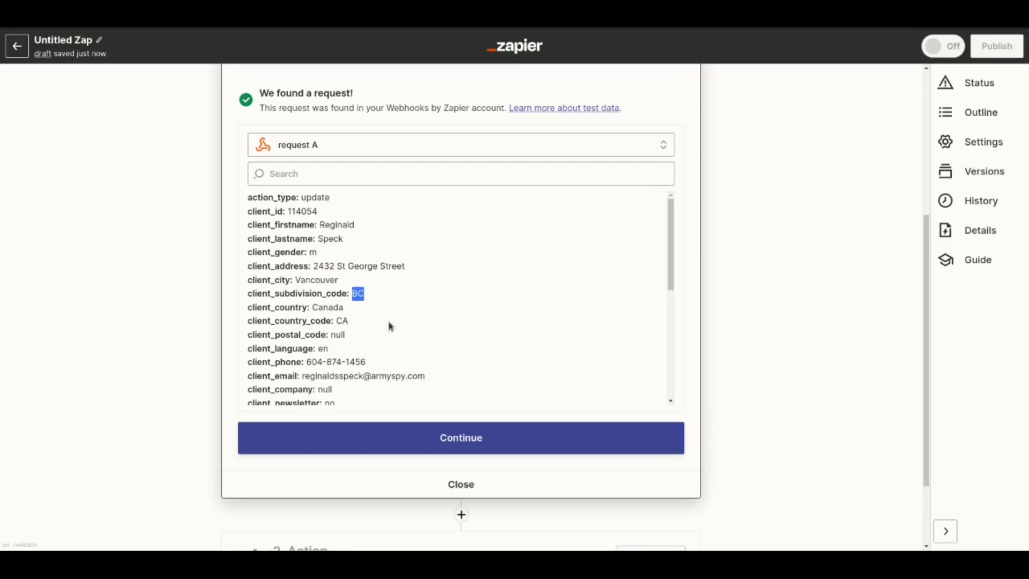
double_click(327, 307)
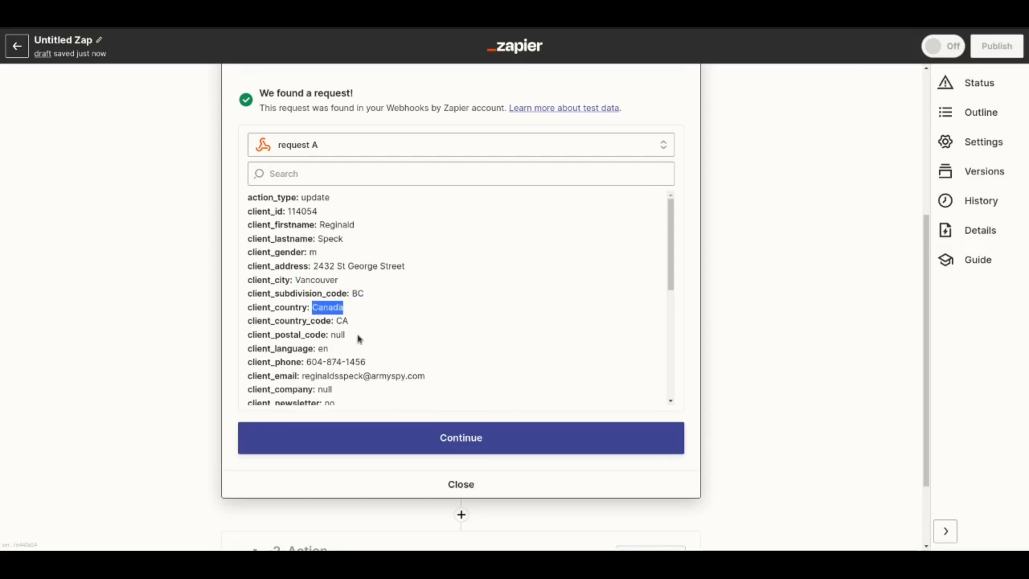
scroll(341, 359, down, 2)
drag(315, 297, 371, 311)
scroll(414, 329, down, 3)
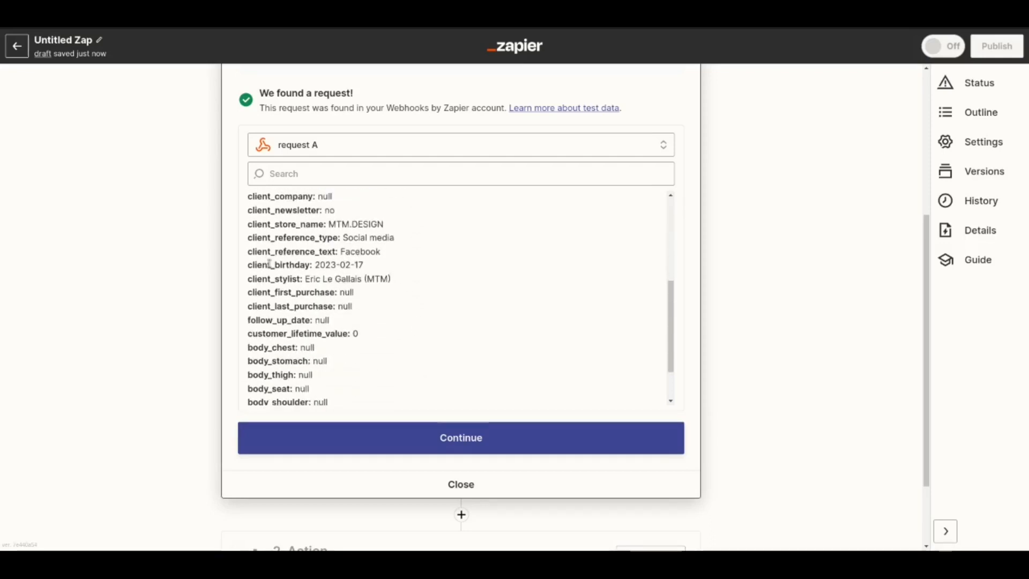
drag(275, 265, 400, 275)
drag(333, 237, 394, 256)
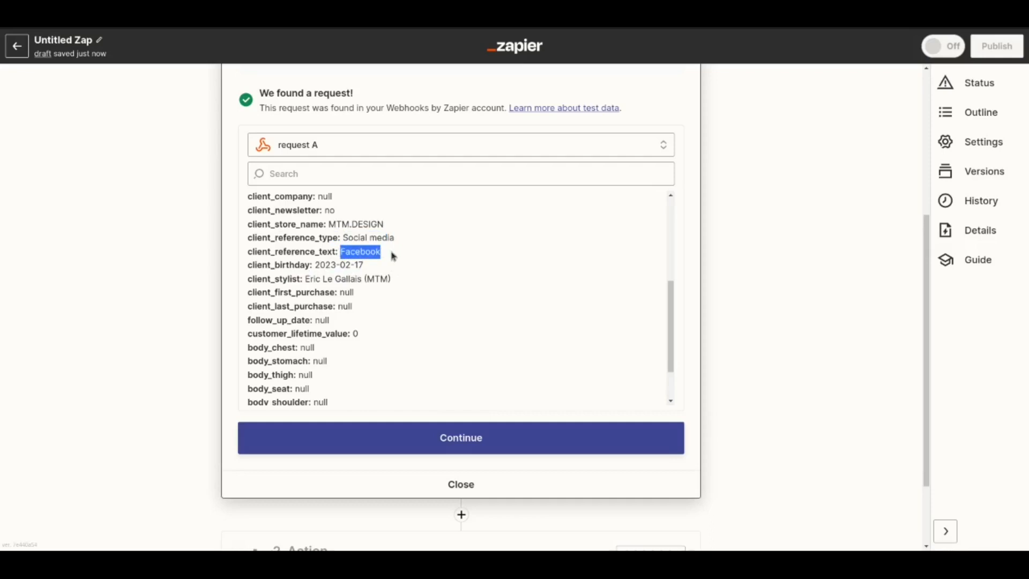
Accept the caught webhook request and set the Zap's action to Pipedrive with the Create Person event
click(483, 439)
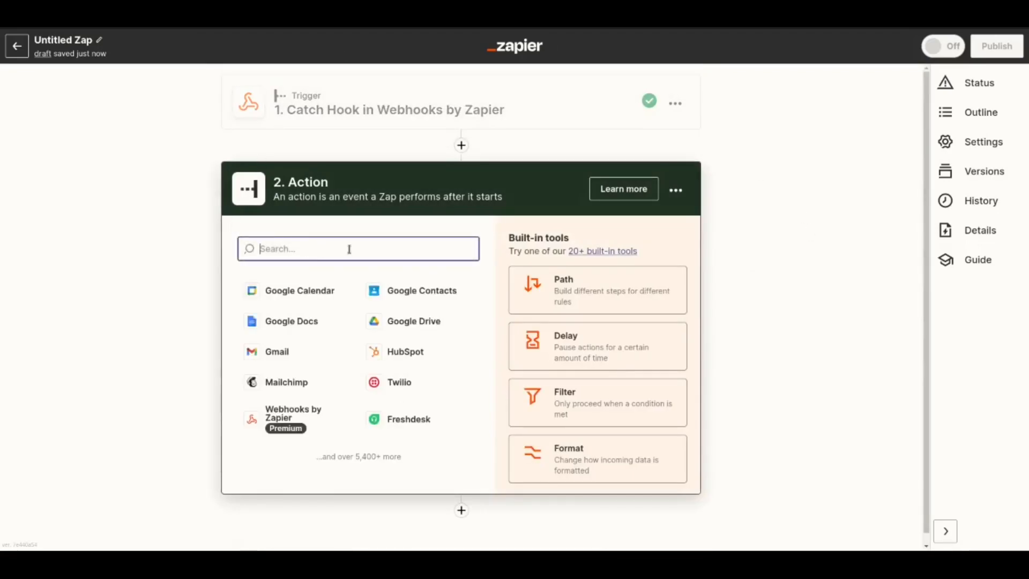
text(pipedrive)
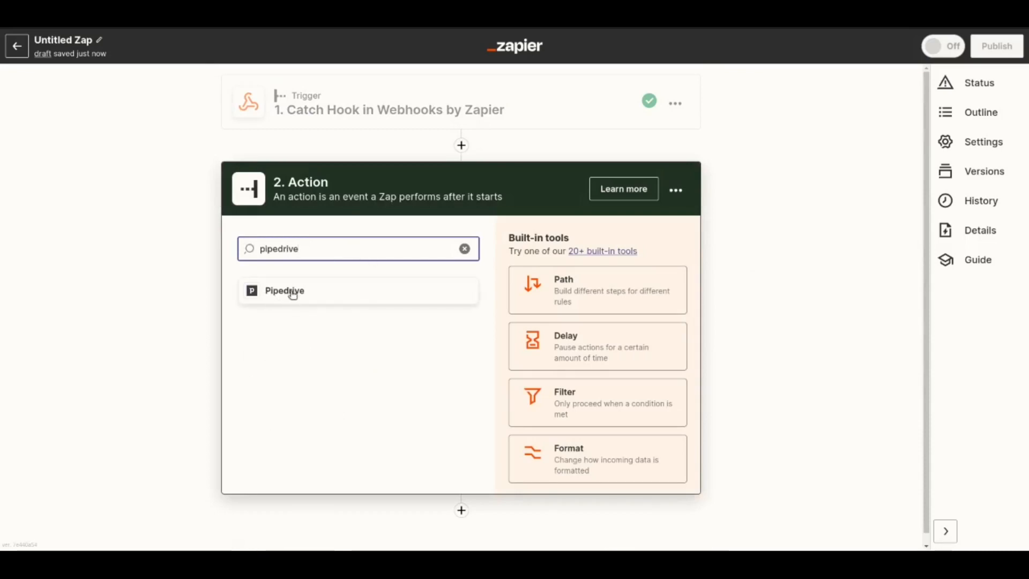
click(443, 301)
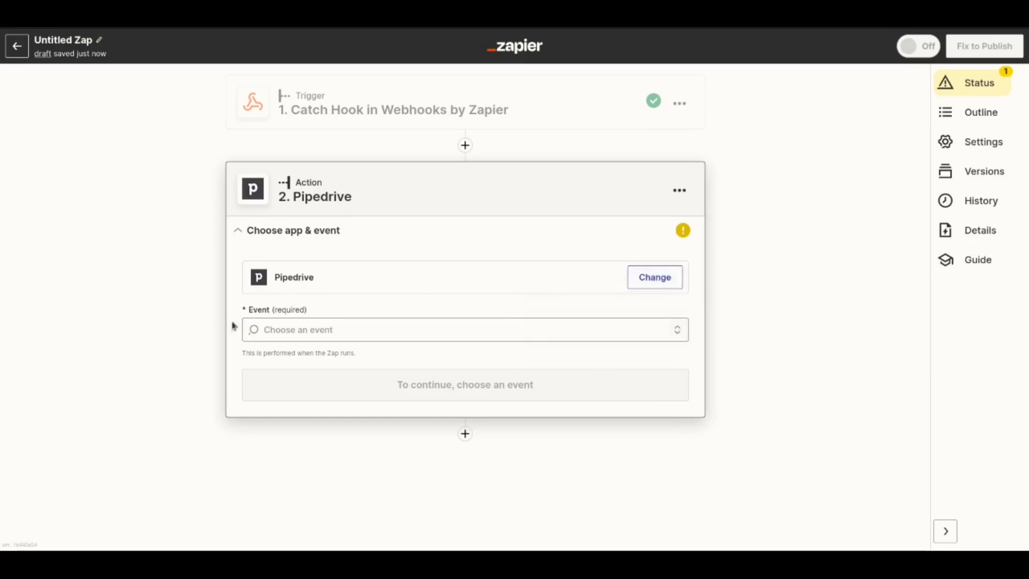
click(328, 331)
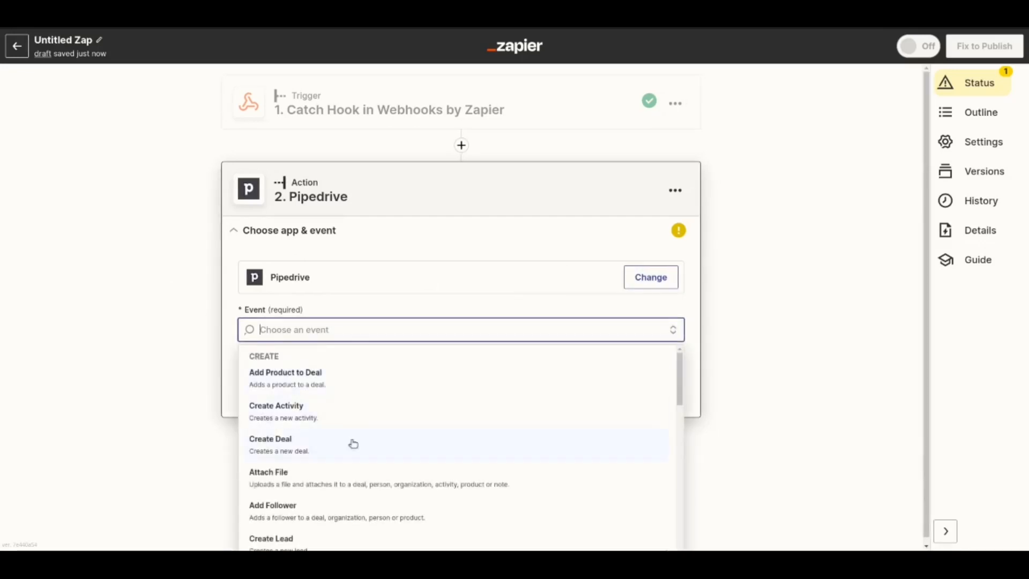
scroll(340, 485, down, 3)
scroll(299, 467, down, 2)
click(345, 457)
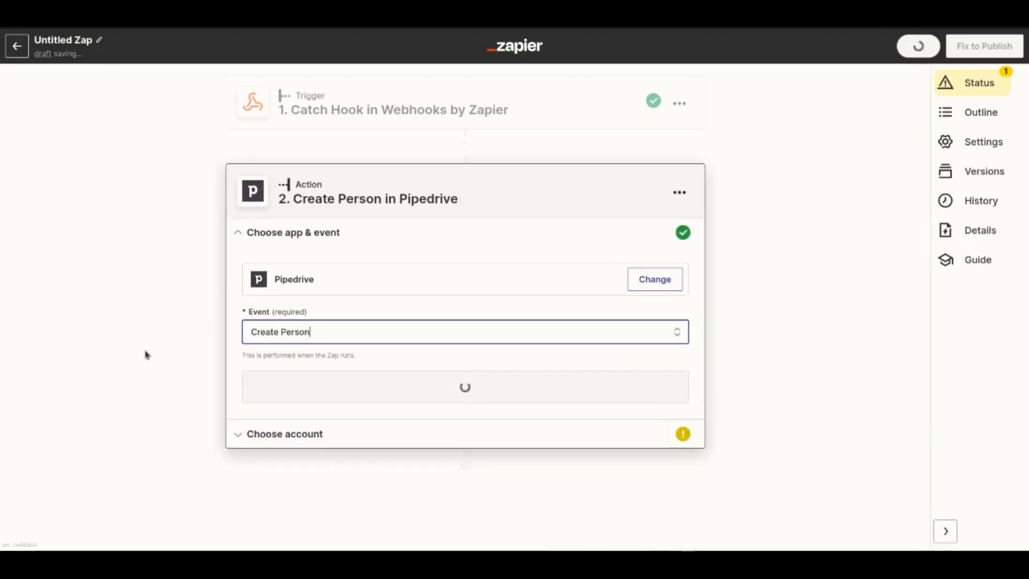
click(432, 390)
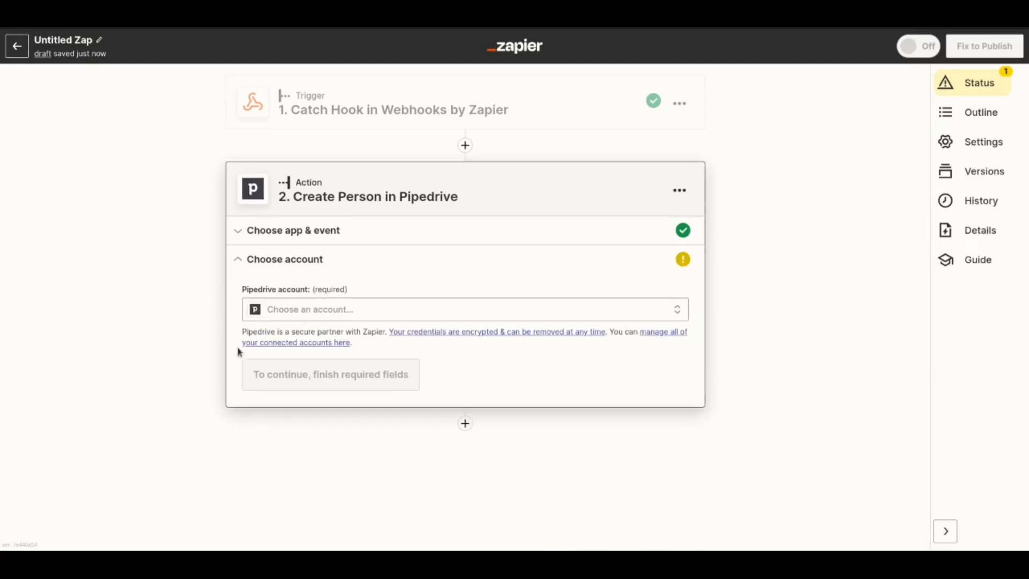
Choose the already connected Pipedrive account for the action and proceed to the action setup
click(337, 321)
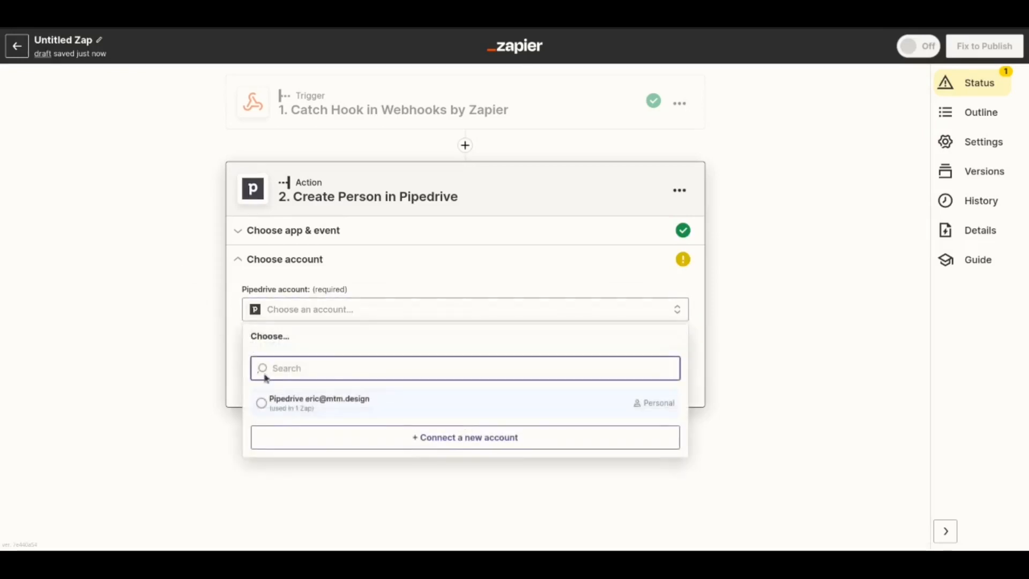
click(283, 408)
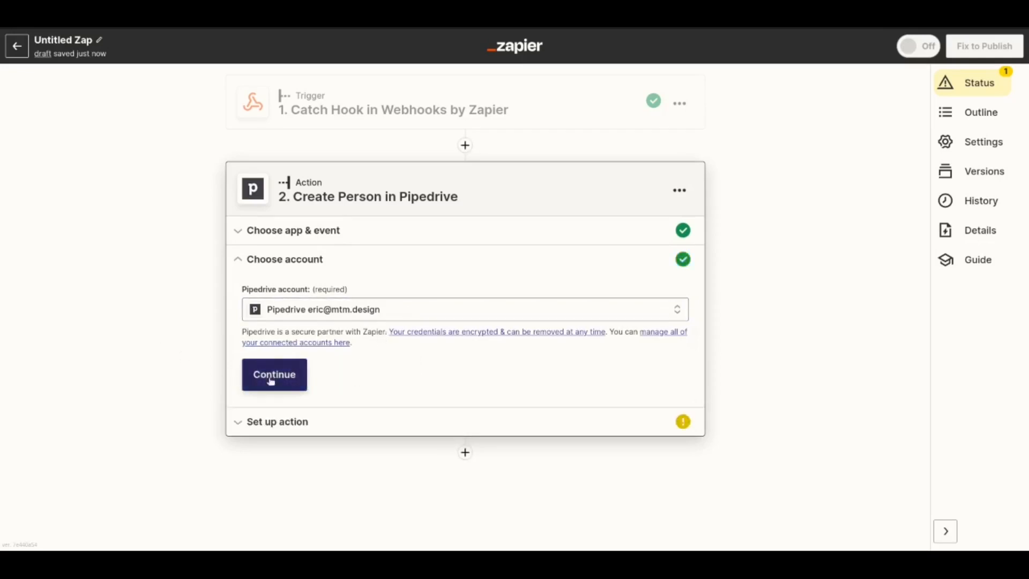
click(259, 381)
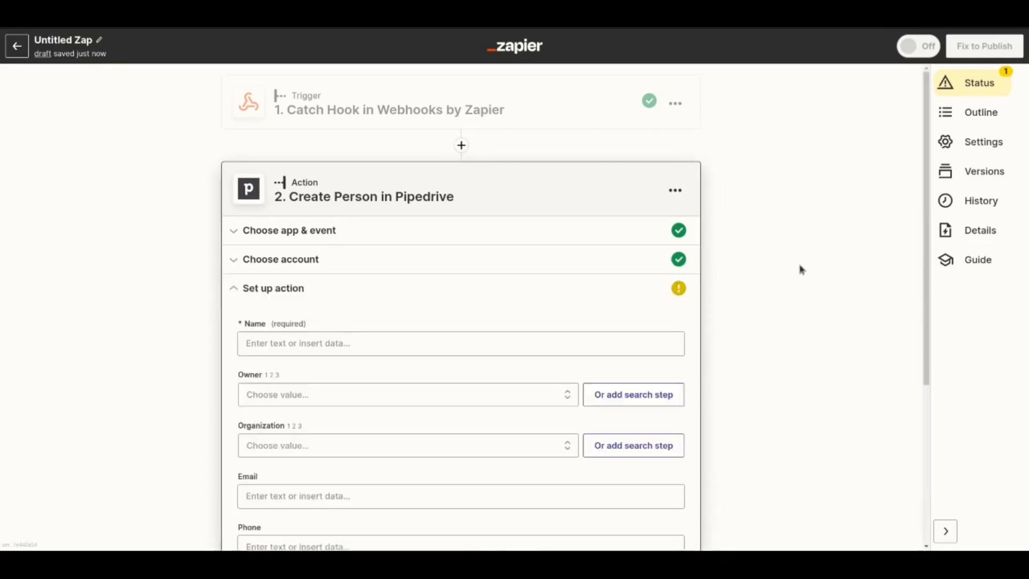
Map the person's required Name field to the webhook's Client Firstname followed by Client Lastname
click(287, 213)
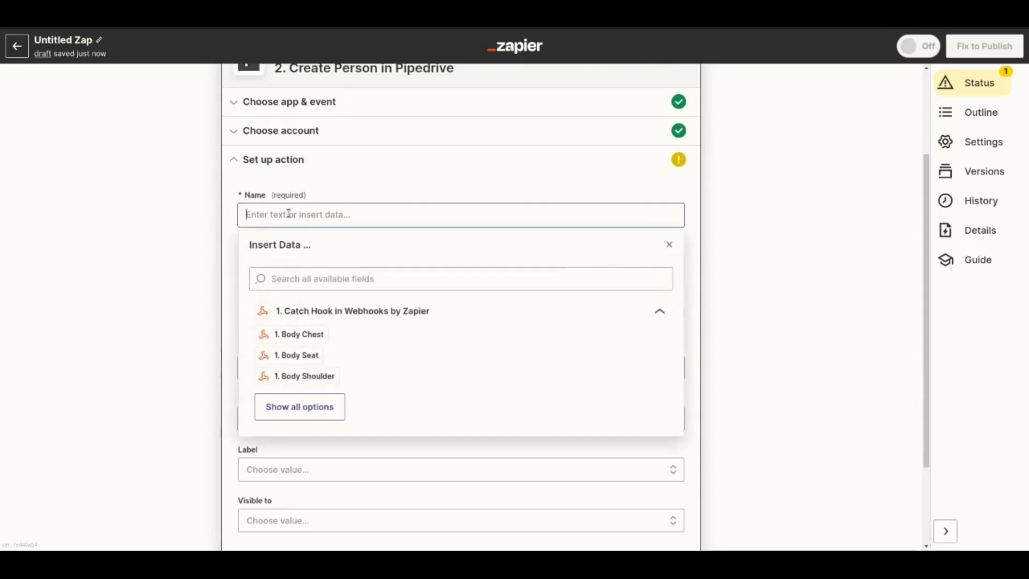
click(349, 278)
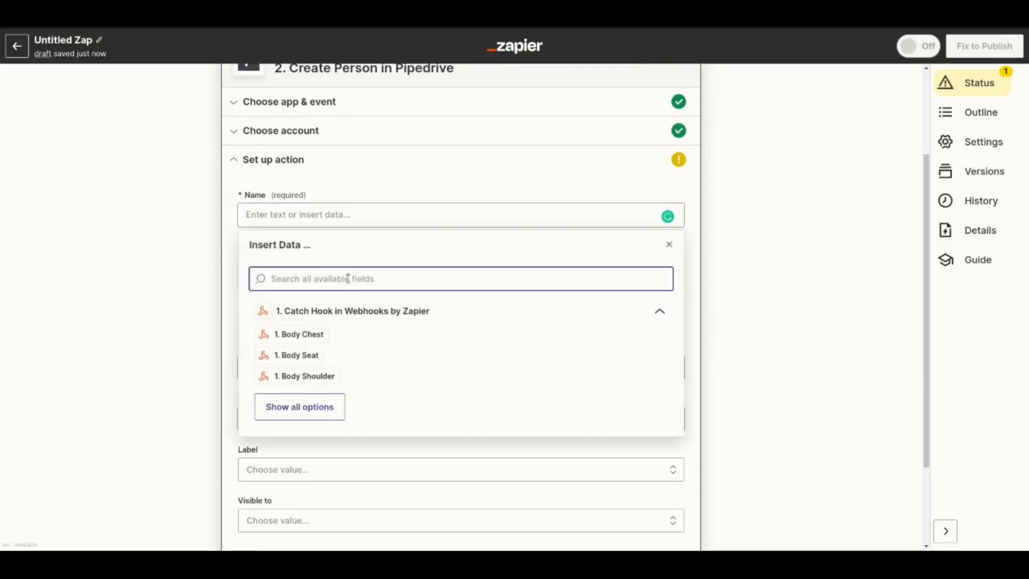
text(fir)
click(342, 304)
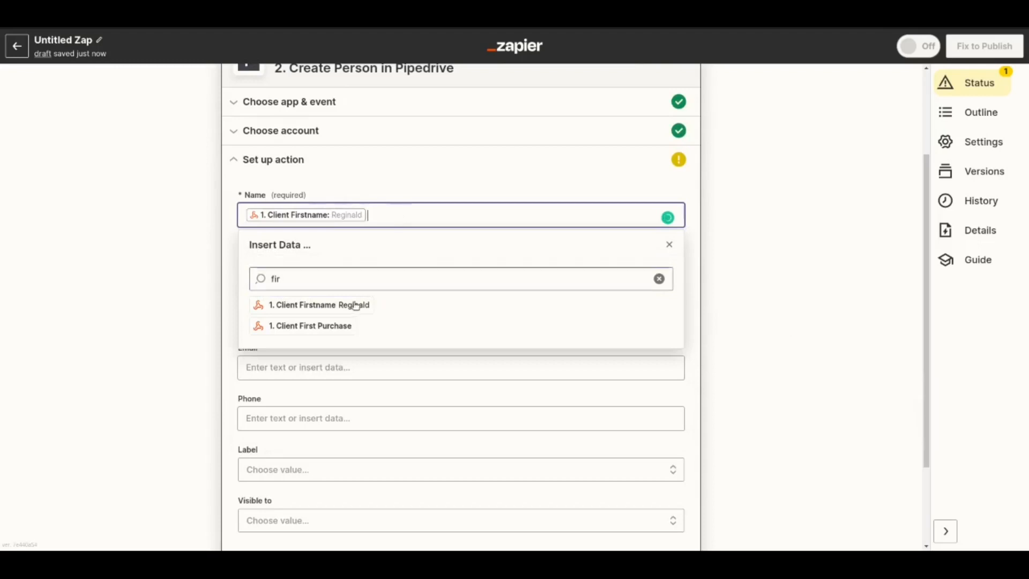
double_click(347, 278)
text(last)
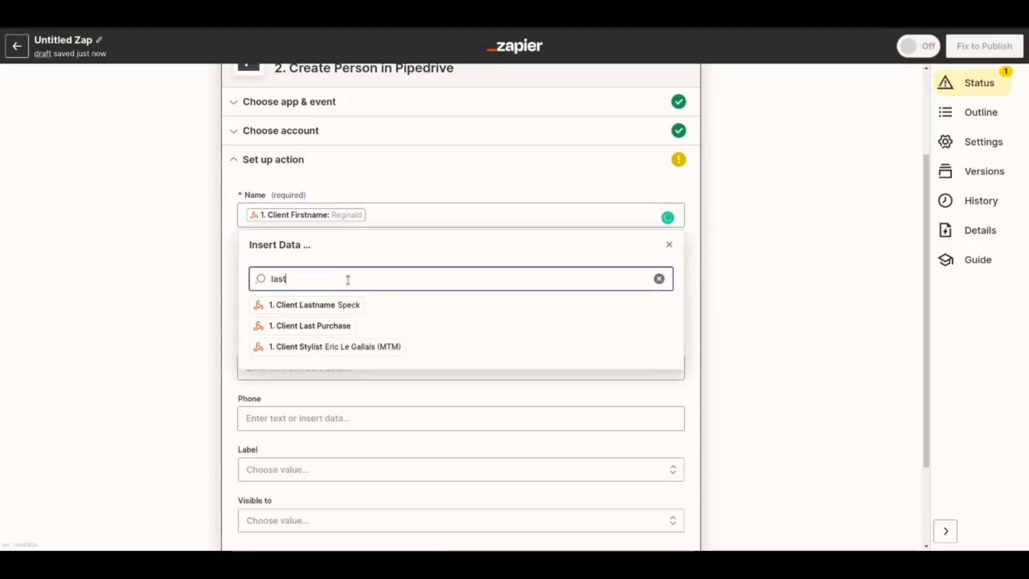
click(328, 304)
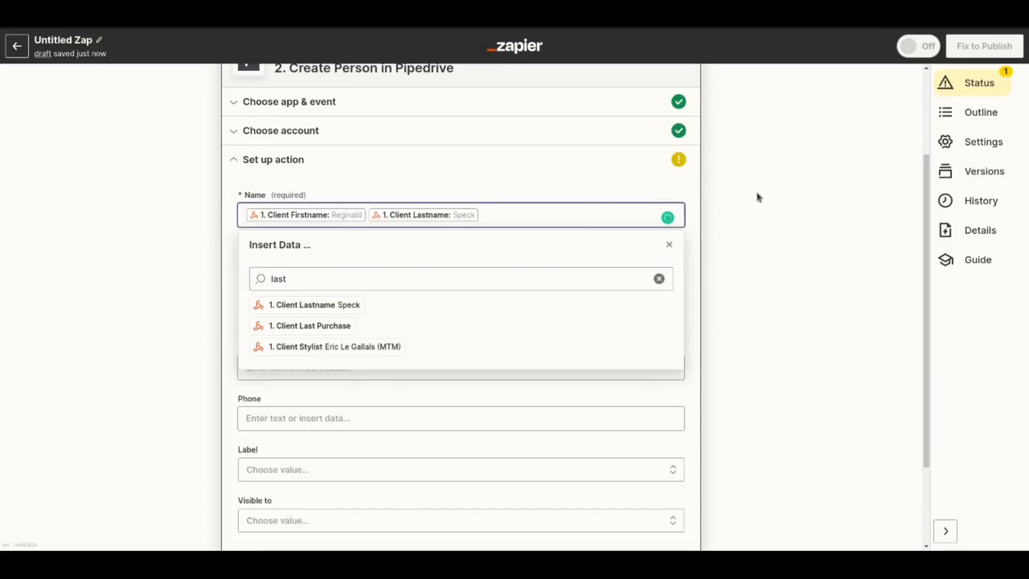
click(152, 259)
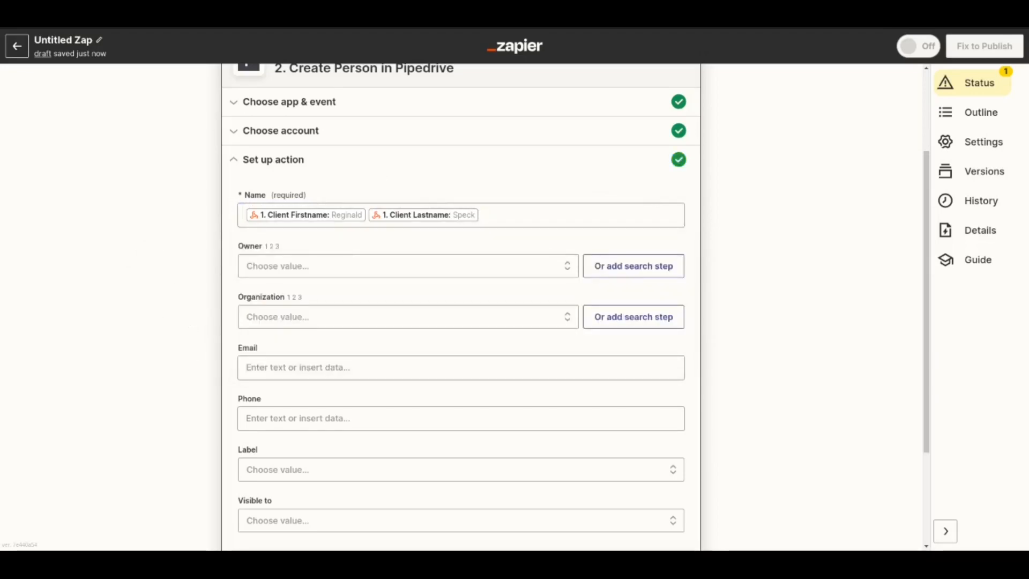
Assign the listed Pipedrive user as the person's owner and map the Email field to Client Email
click(302, 269)
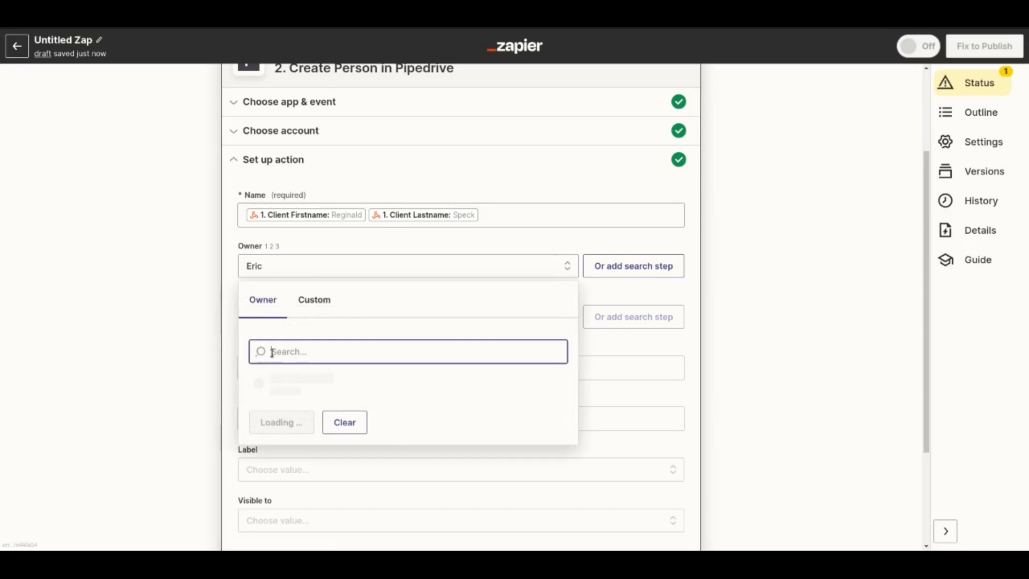
click(356, 395)
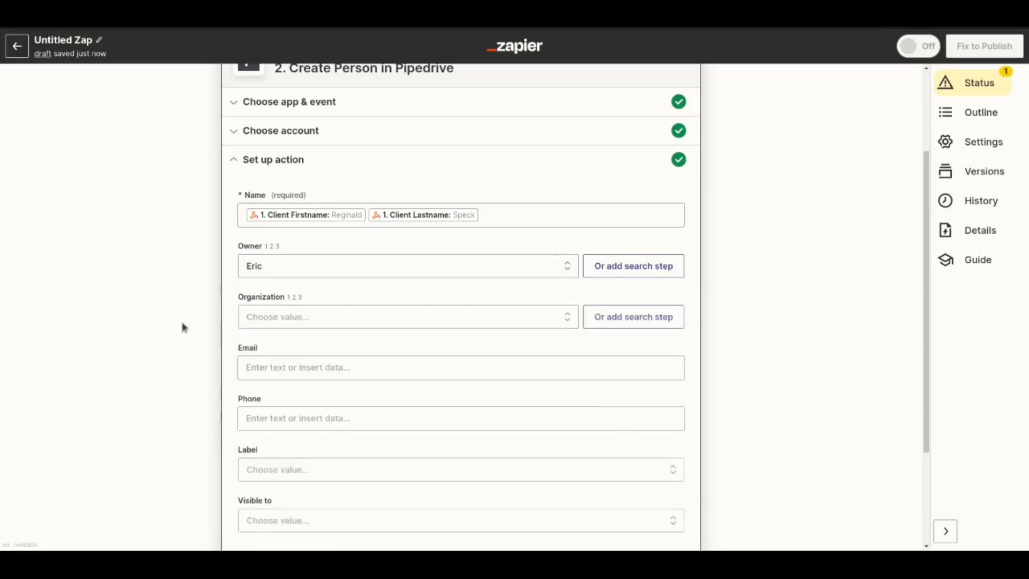
click(268, 367)
text(email)
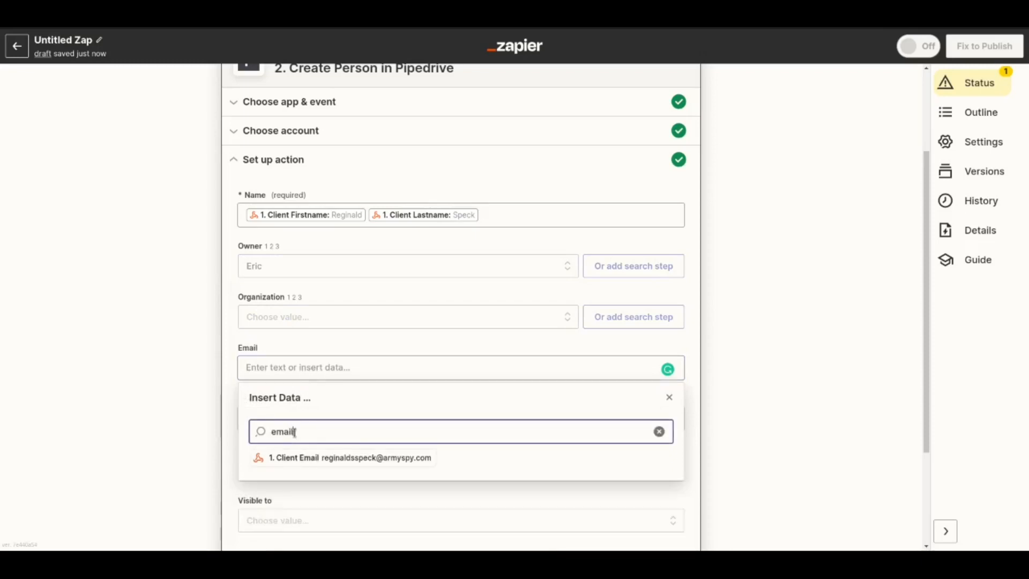
click(337, 457)
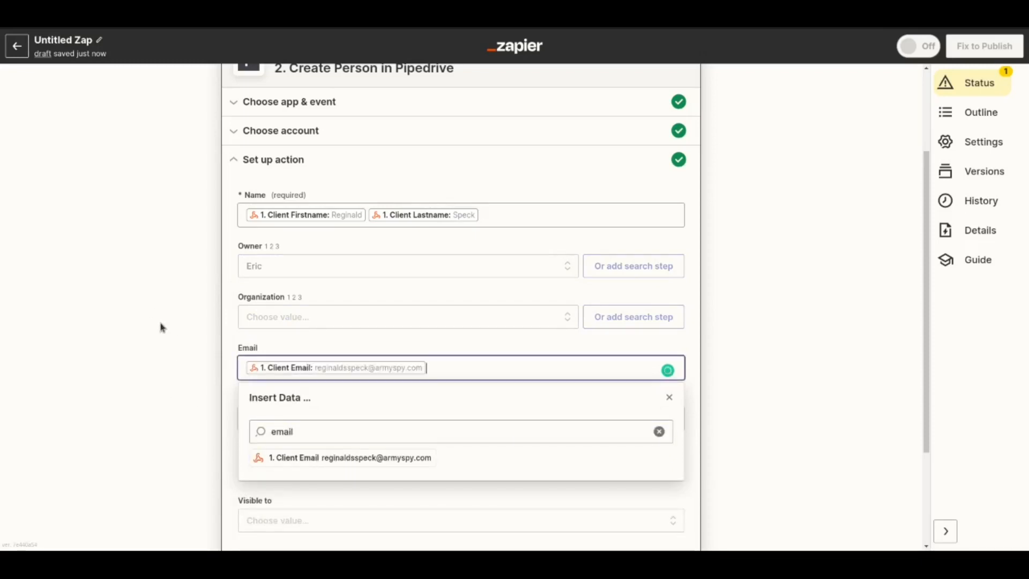
click(162, 328)
Map the person's Phone field to the webhook's Client Phone value
scroll(162, 328, down, 3)
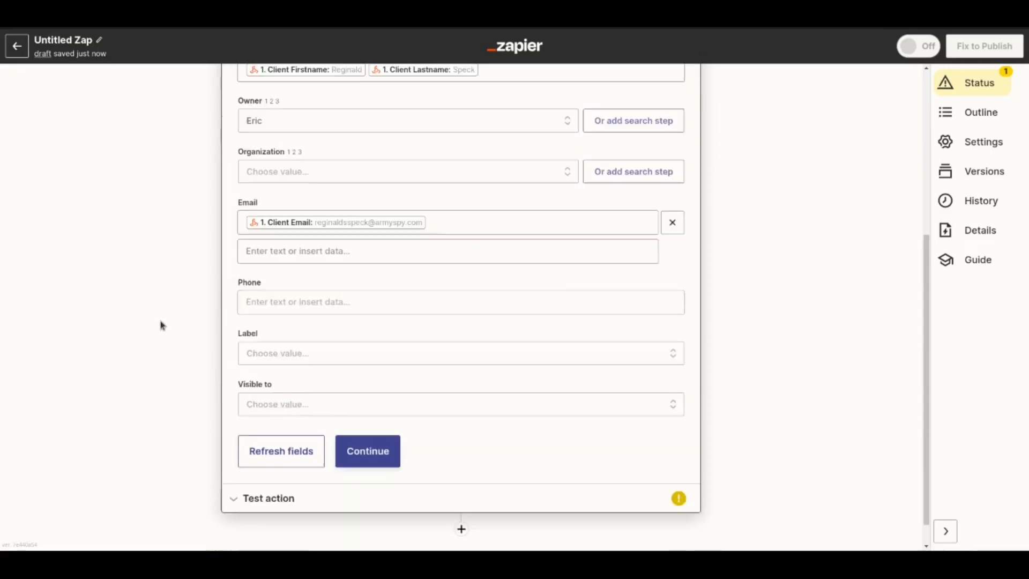
click(267, 298)
text(pho)
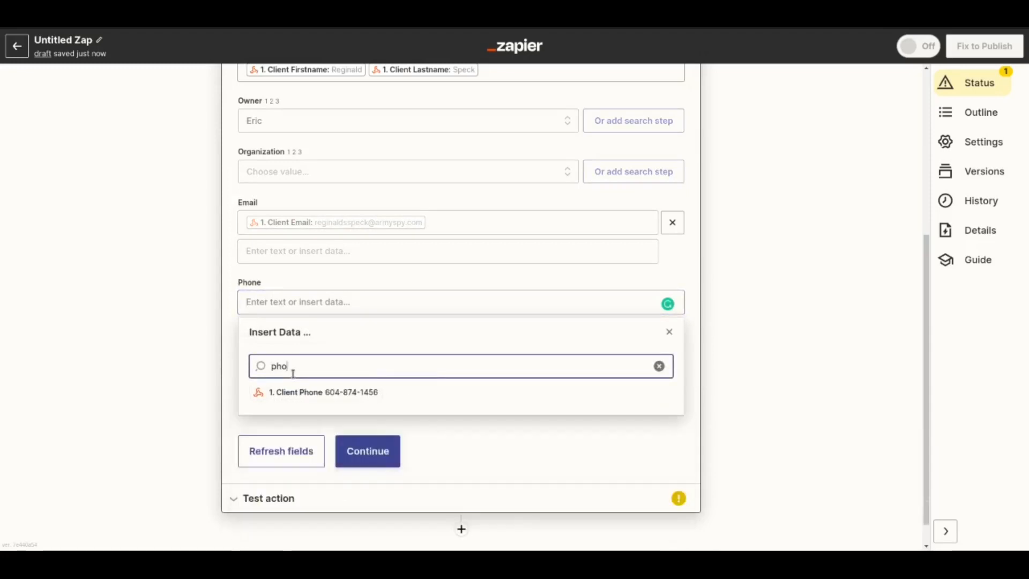
text(n)
click(314, 392)
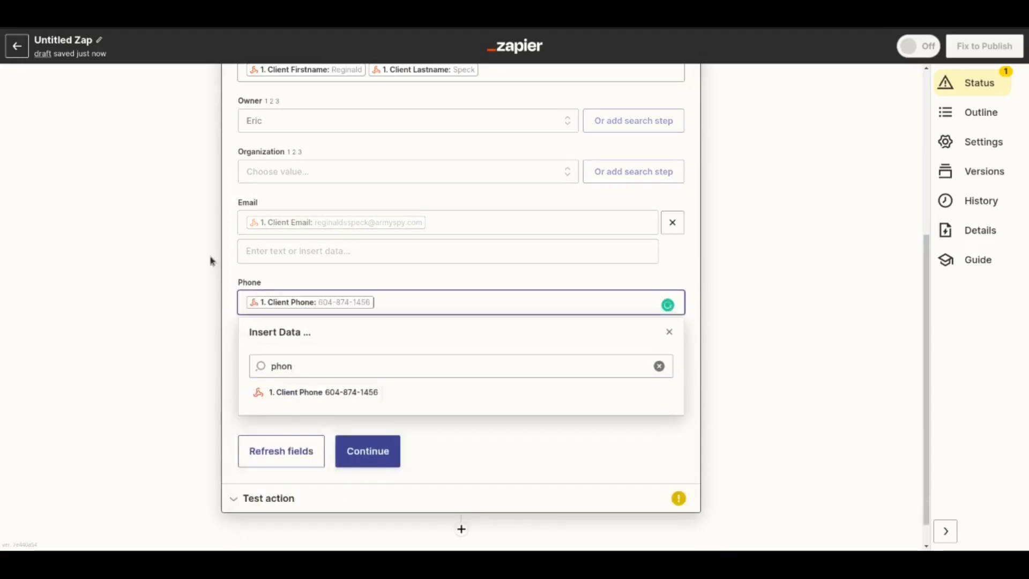
click(156, 329)
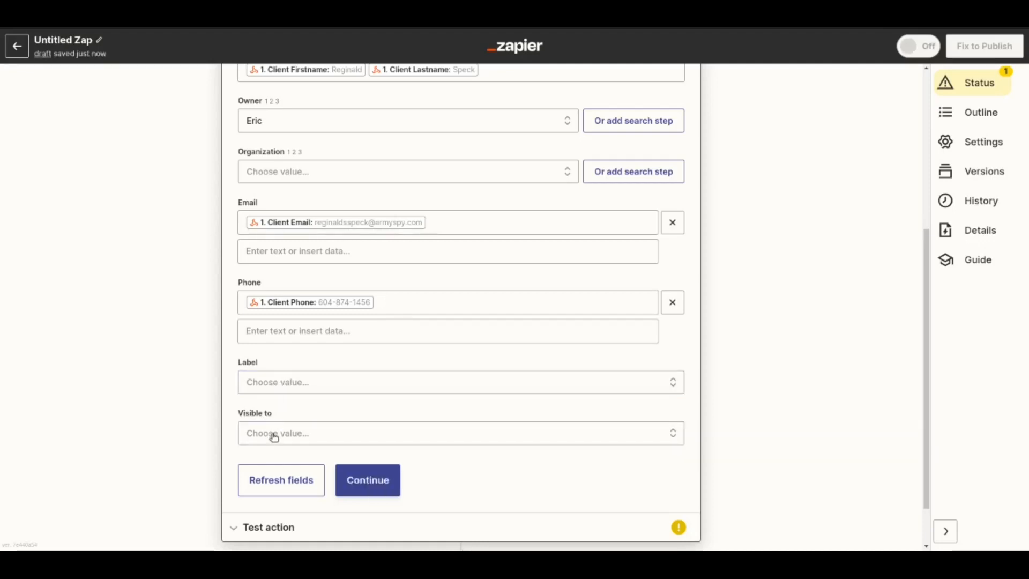
Make the new person visible to all users and continue to the action test
click(289, 437)
scroll(204, 434, down, 3)
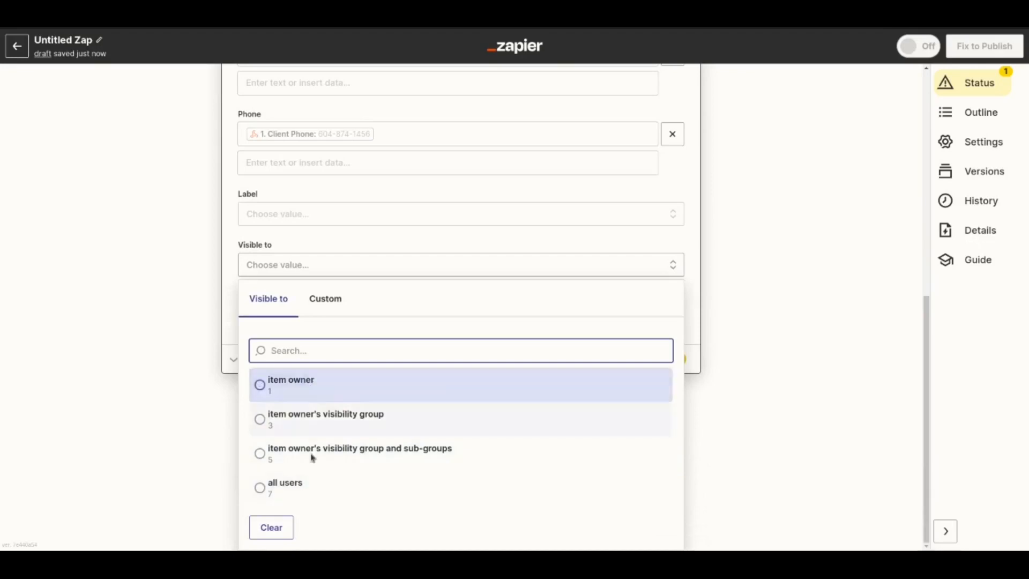
click(261, 488)
click(160, 318)
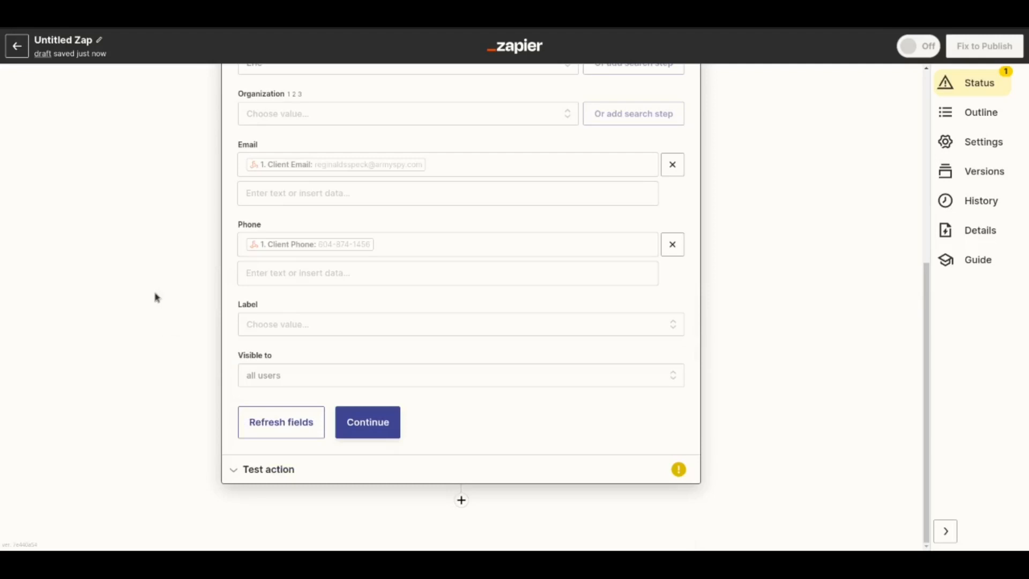
click(367, 421)
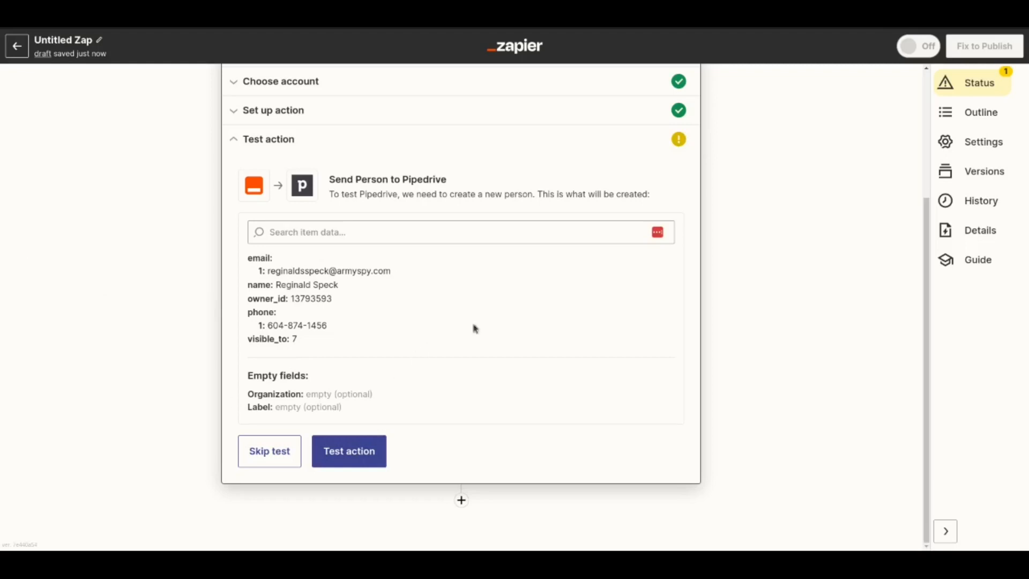
Run the action test to send the person to Pipedrive, and check the new contact's details in Pipedrive's People list
click(351, 450)
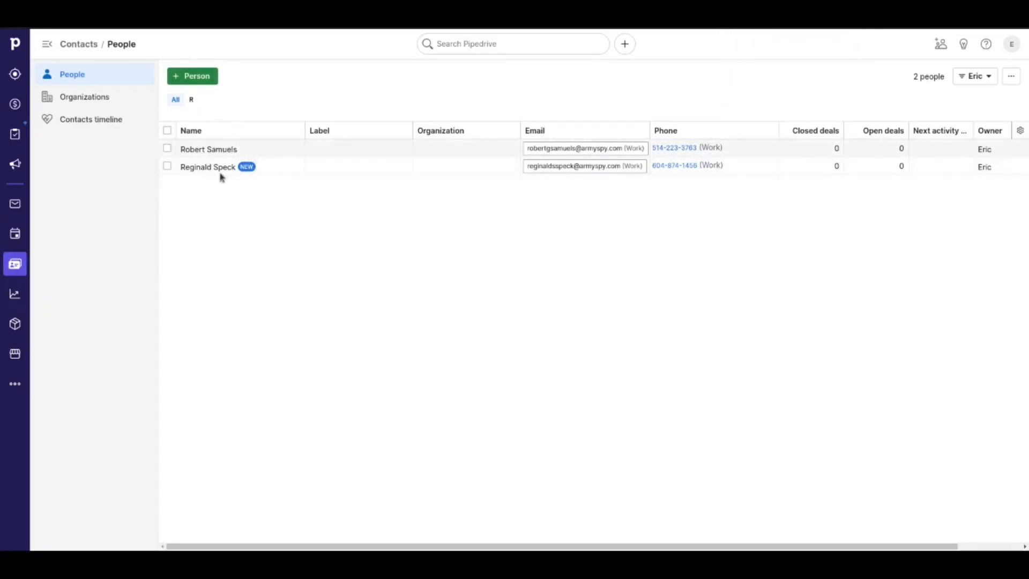
mouse_move(199, 171)
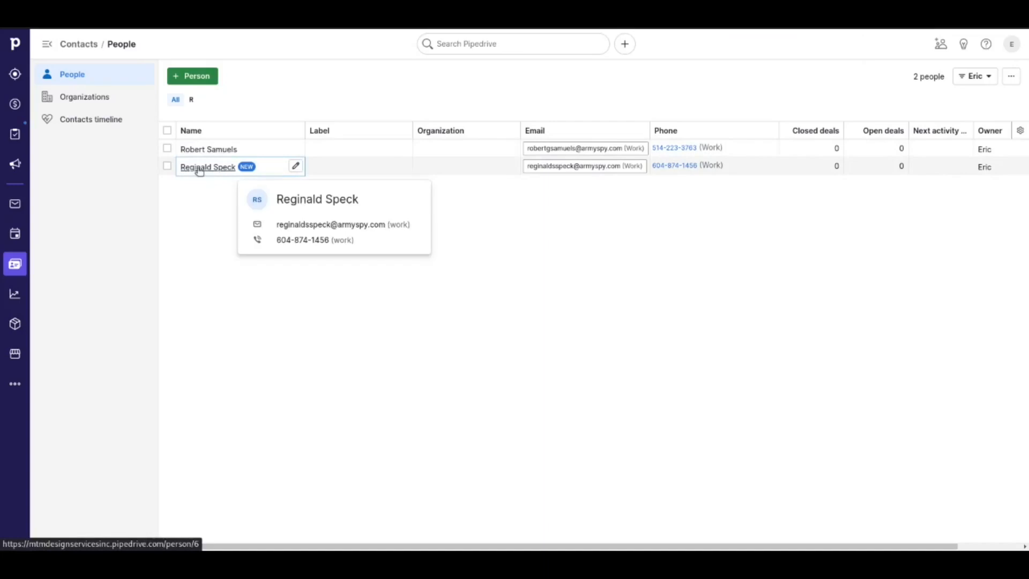
click(360, 254)
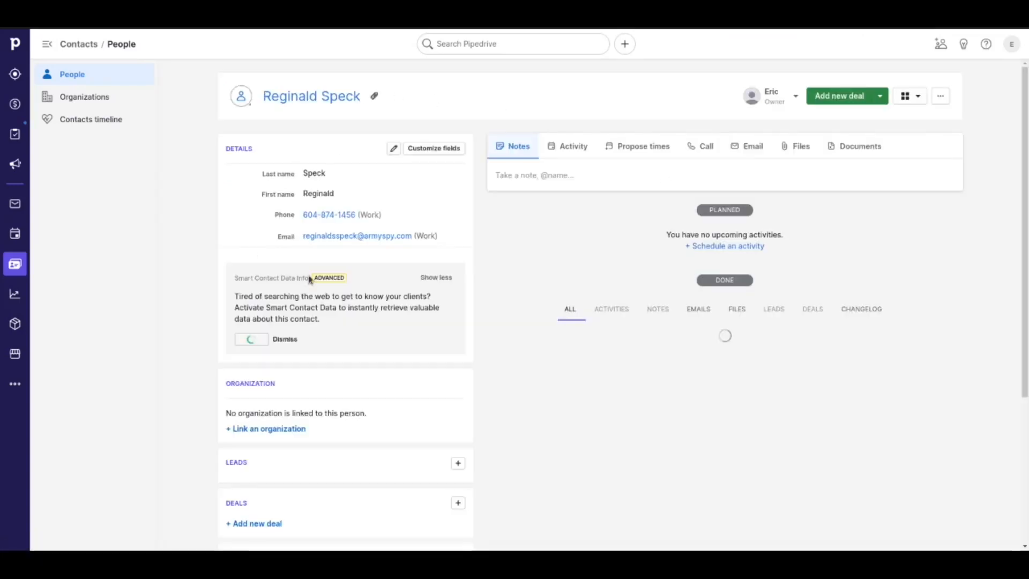
scroll(760, 455, down, 5)
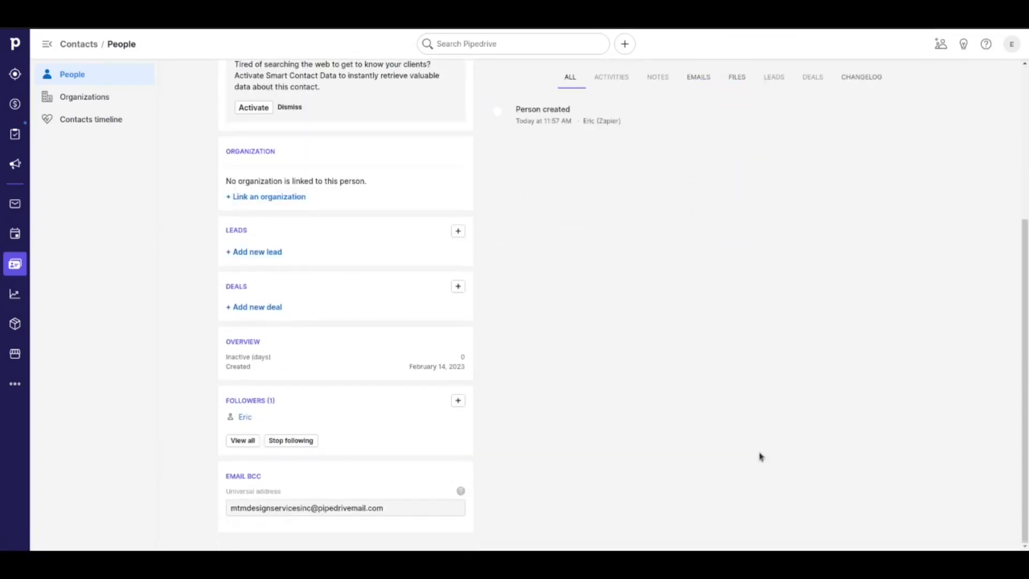
scroll(760, 454, up, 5)
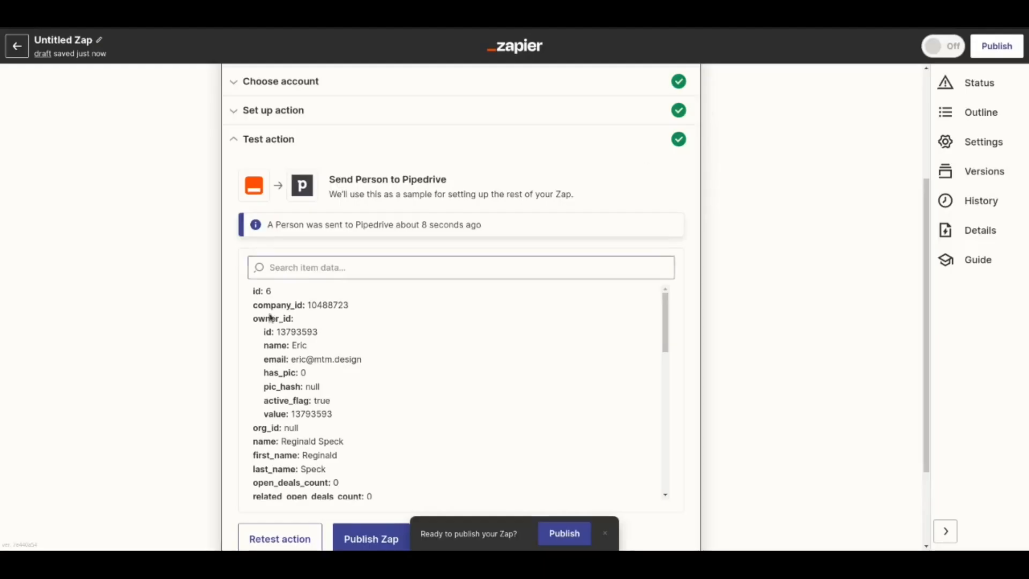
In Zapier, publish and turn on the Zap, and rename it MTM.Design to Pipedrive CRM
click(571, 540)
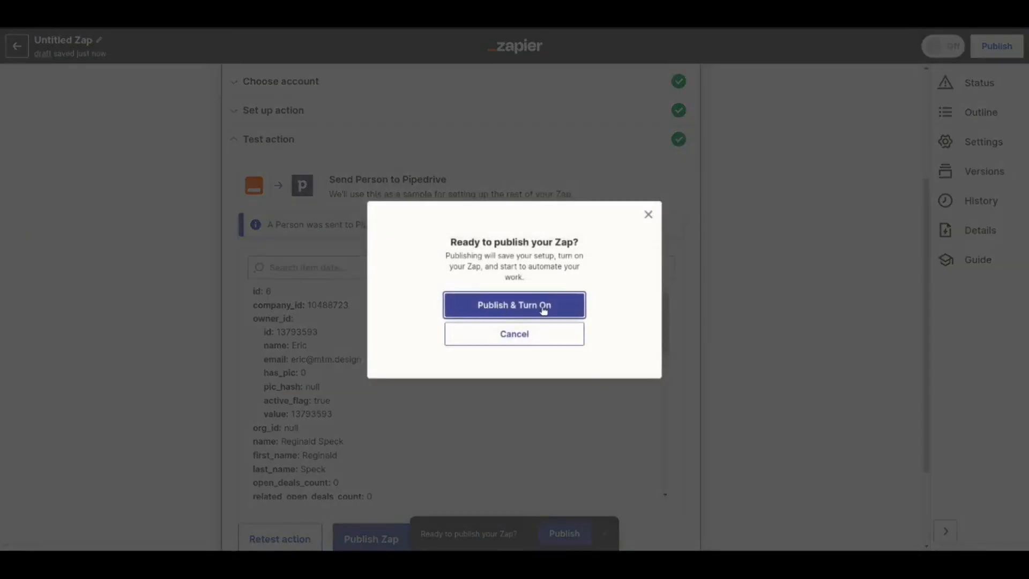
click(543, 310)
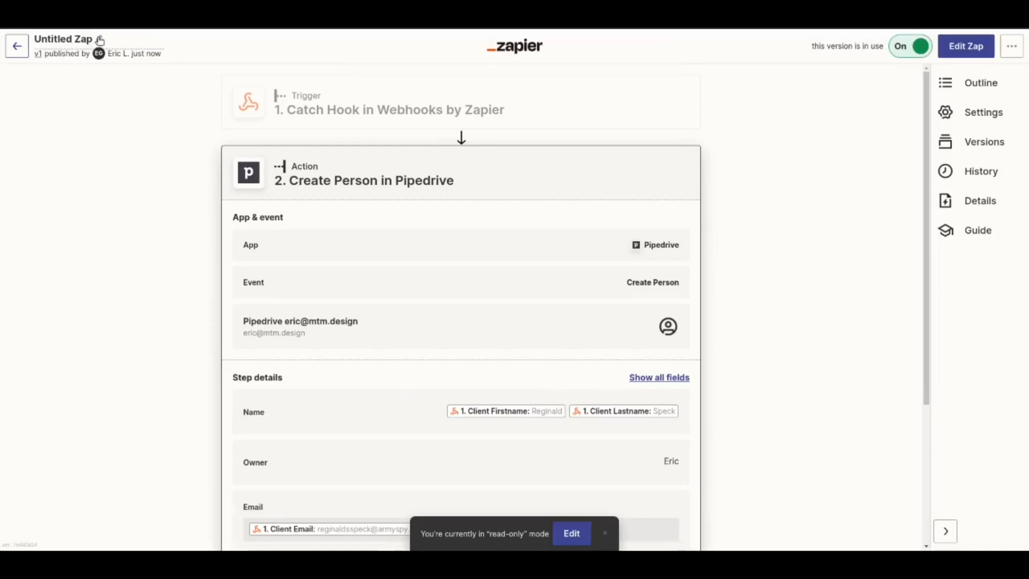
click(100, 40)
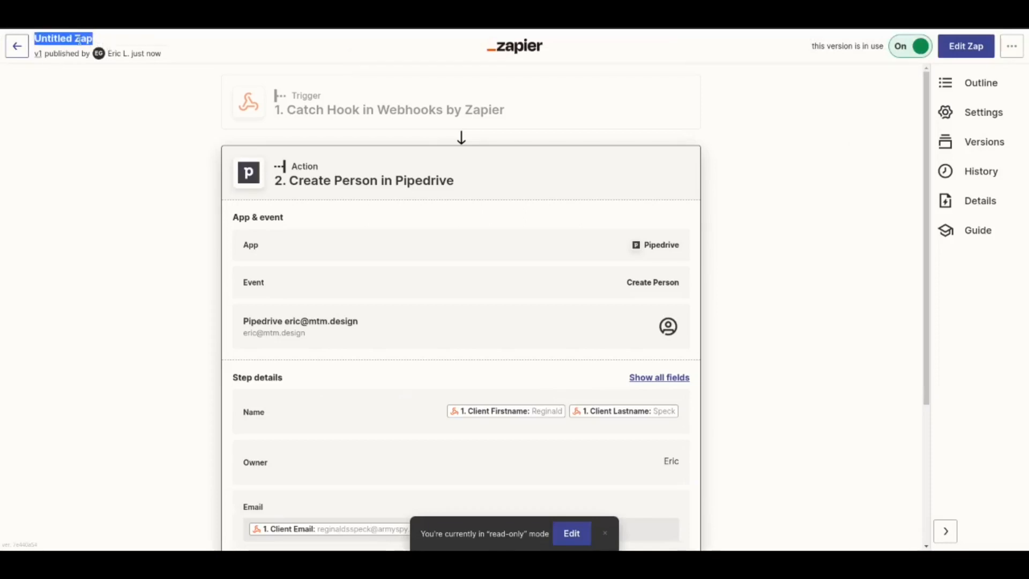
text(MTM.Design to Pipedrive CRM)
click(114, 137)
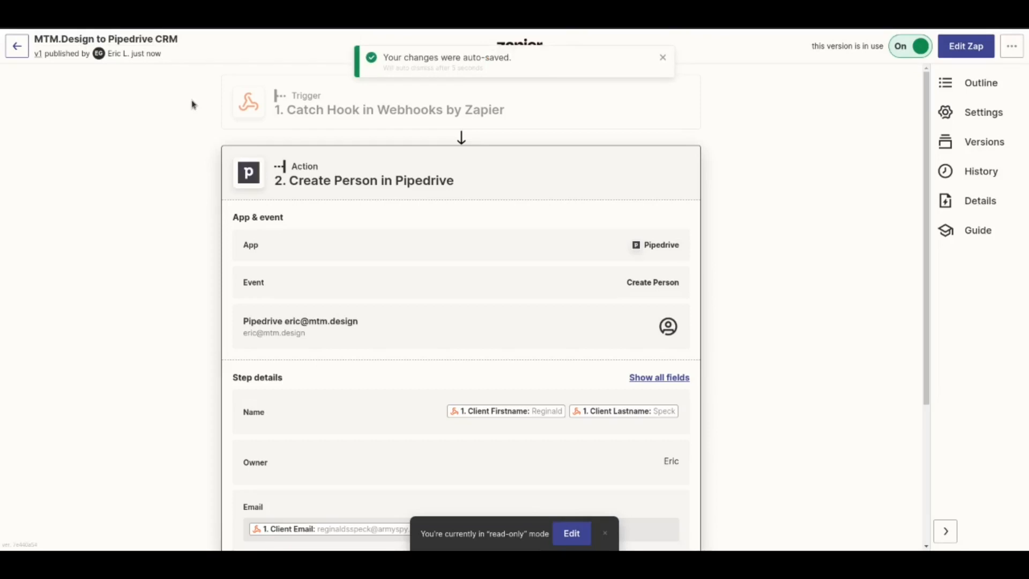